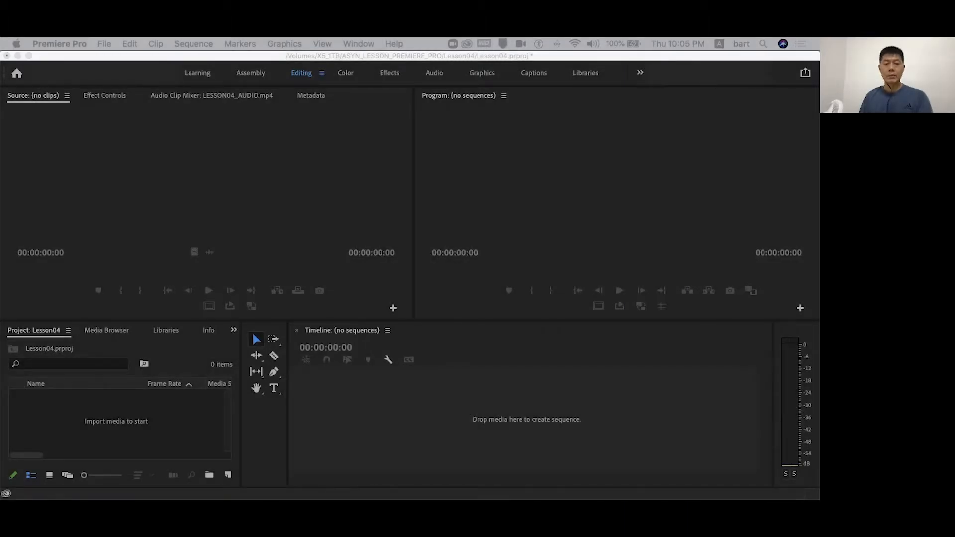
- Import the AUDIO, CAM_A, CAM_B and SAMPLE VIDEO folders into the Lesson04 project
key("super+i")
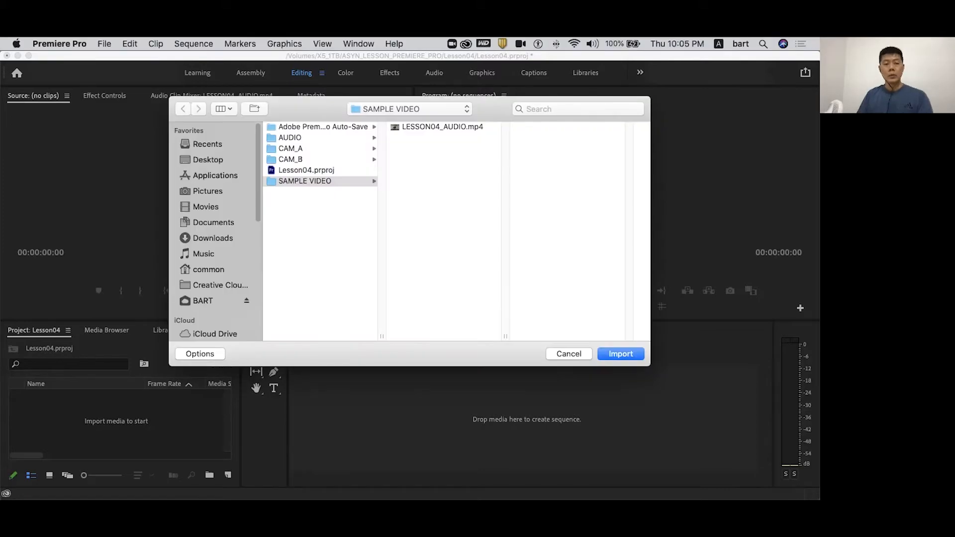
key("super+a")
key("Return")
- Enlarge the project view, expand all four bins and preview LESSON04_AUDIO.mp4 from the SAMPLE VIDEO bin
key("grave")
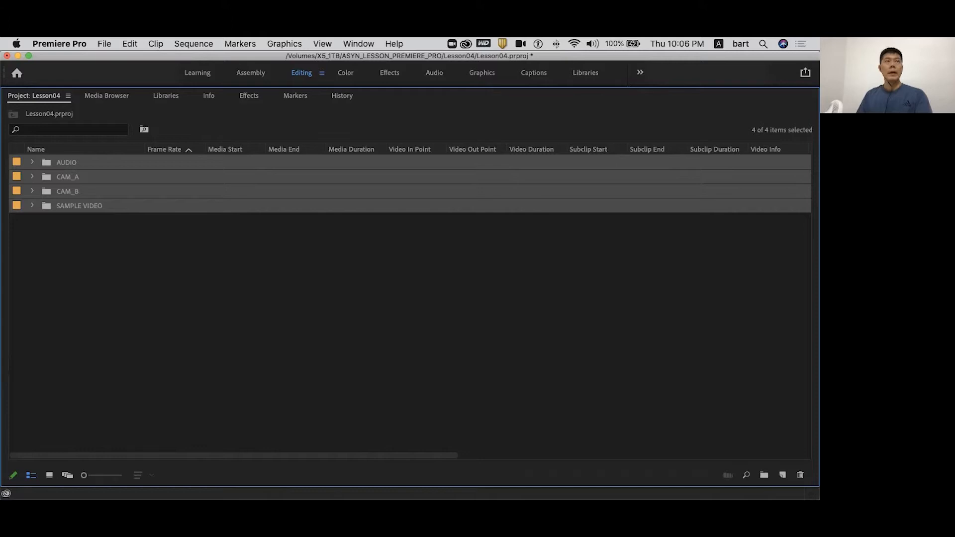
left_click(32, 162)
key("Right")
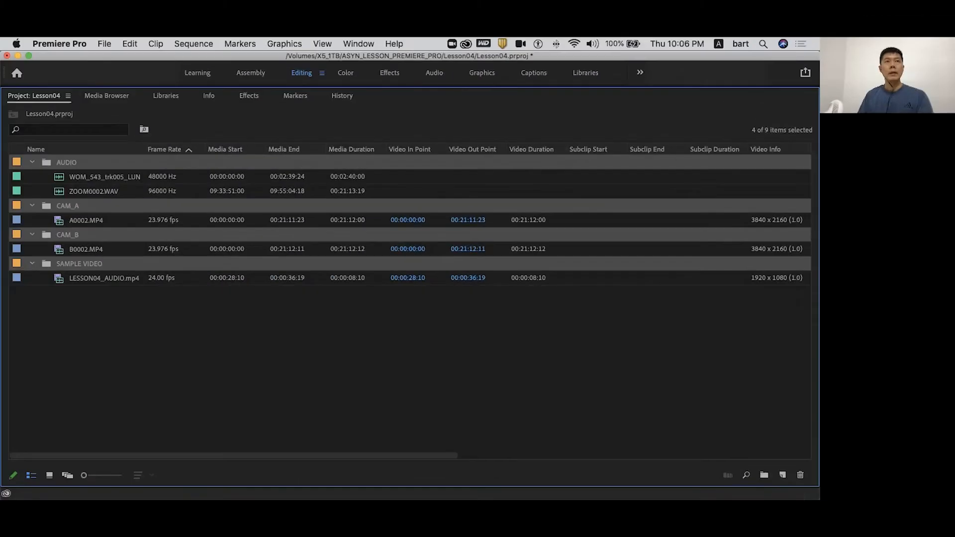
left_click(104, 278)
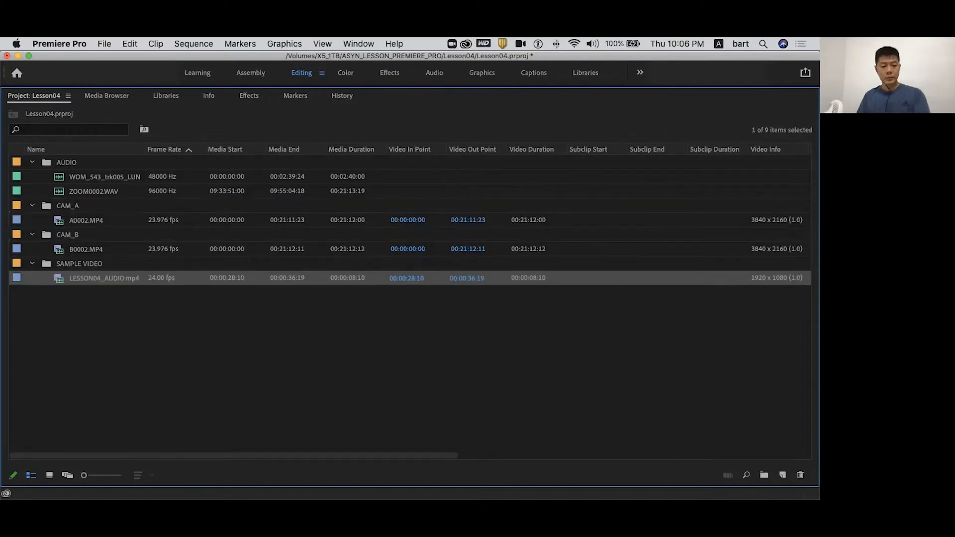
key("space")
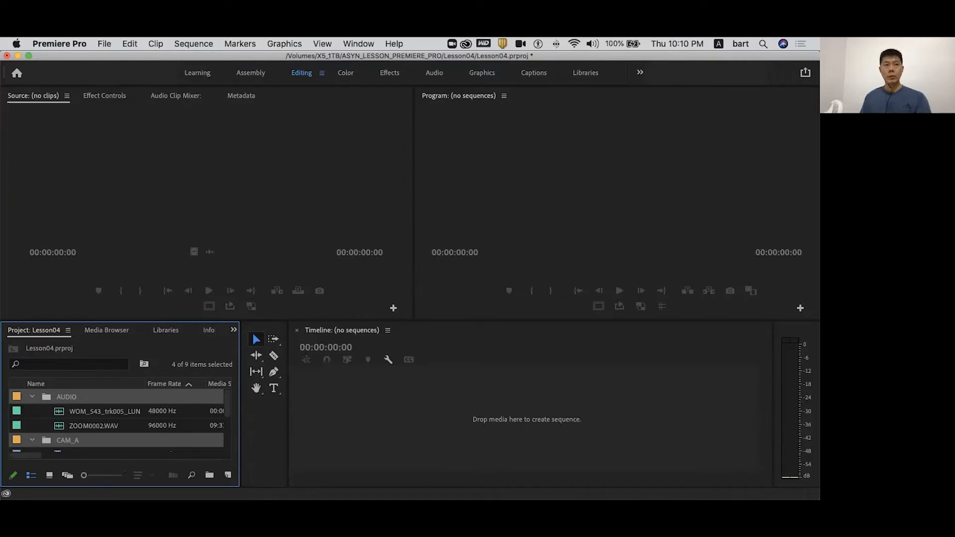
- Load ZOOM0002.WAV from the AUDIO bin into the Source Monitor and scrub through its waveform
left_click(96, 426)
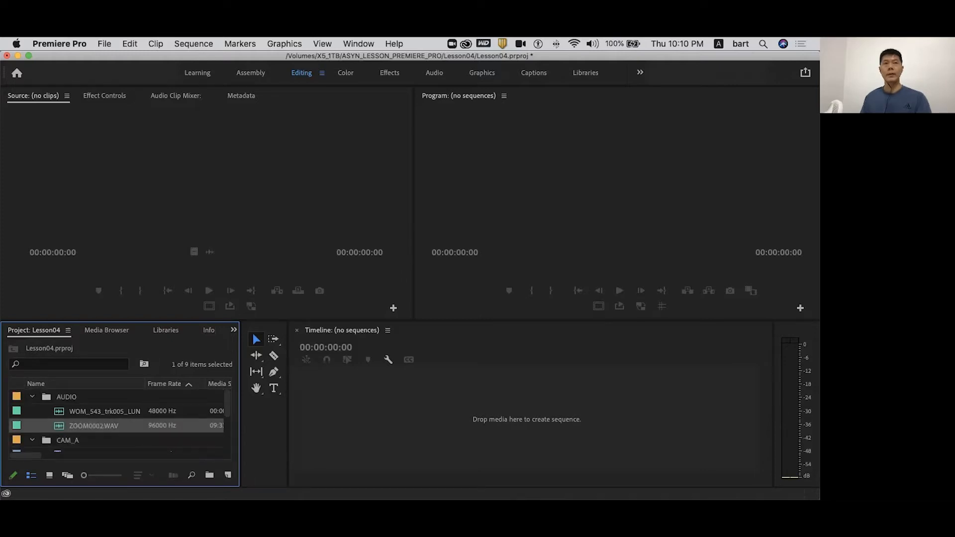
key("Up")
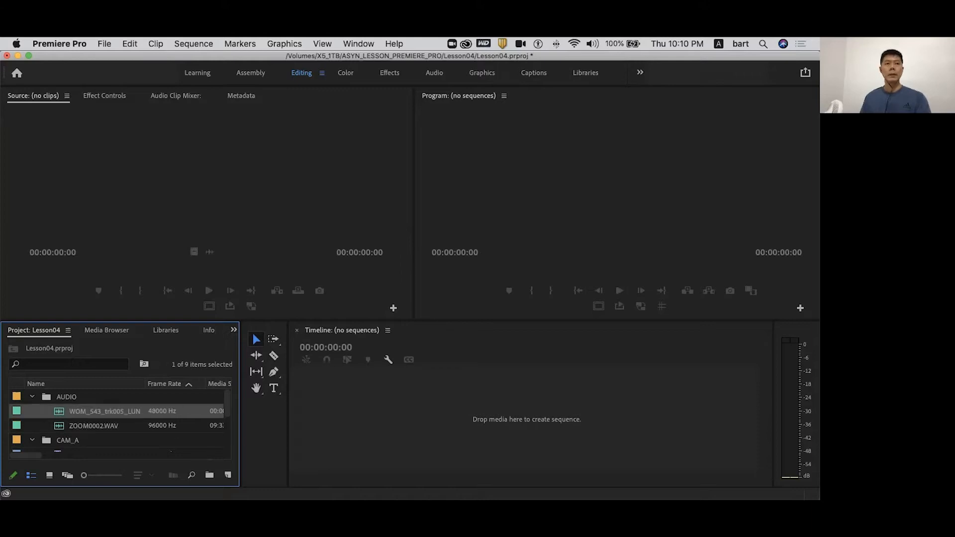
double_click(59, 426)
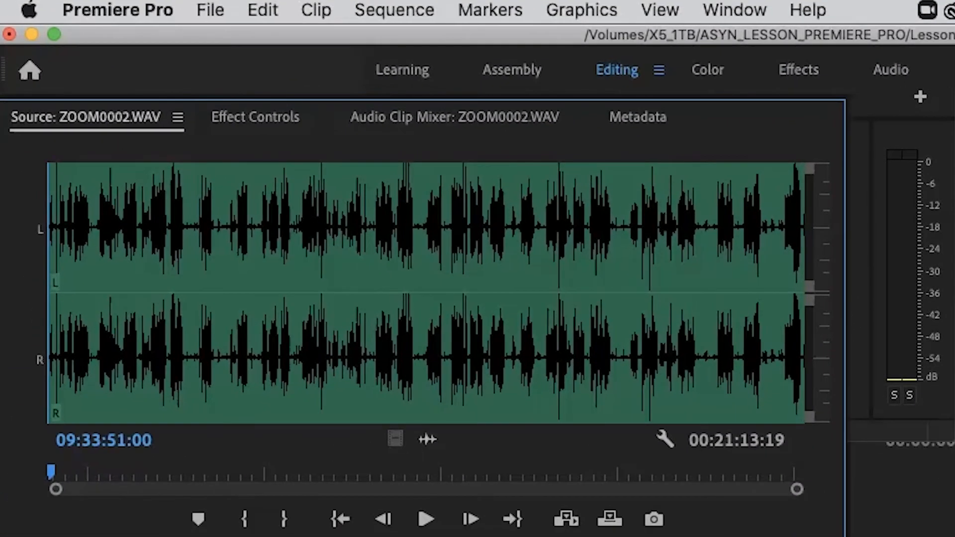
left_click_drag(351, 472, 471, 472)
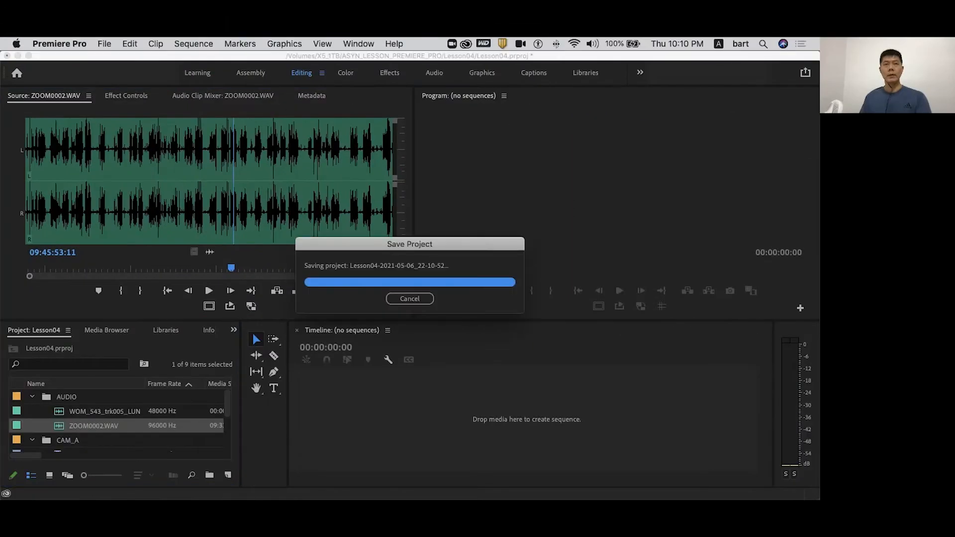
- Try adjusting the audio gain of ZOOM0002.WAV by -6 dB, check the waveform, and undo the change
right_click(96, 426)
scroll(129, 373, "down", 8)
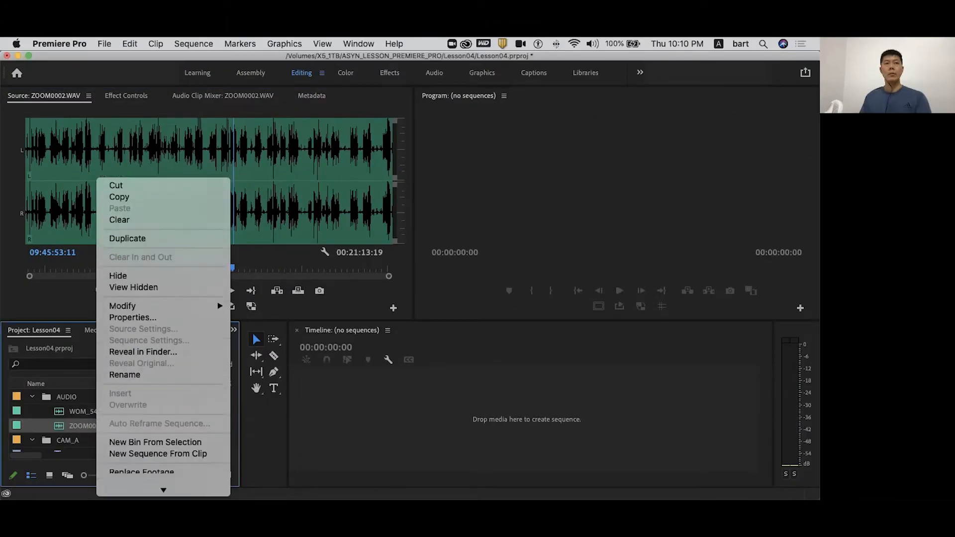
scroll(130, 349, "down", 5)
left_click(133, 349)
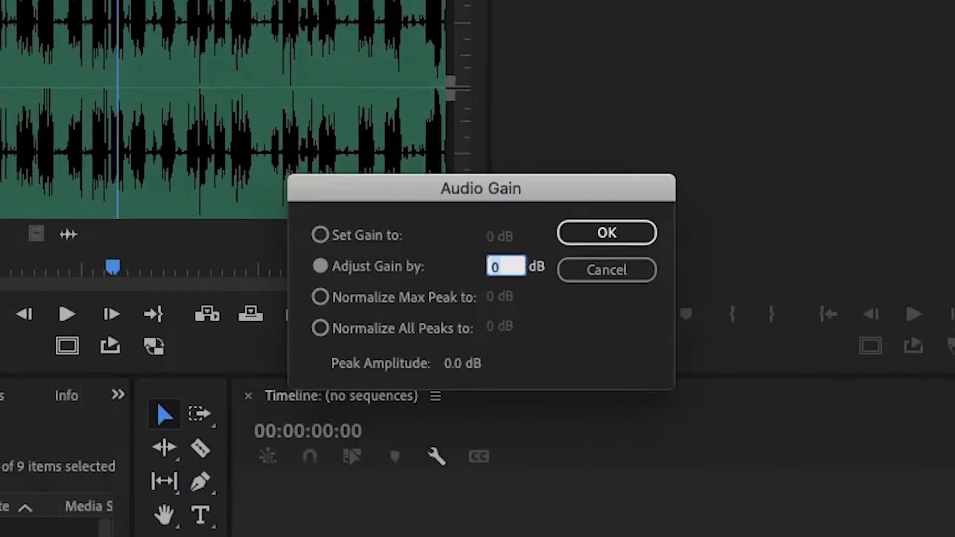
type("-6")
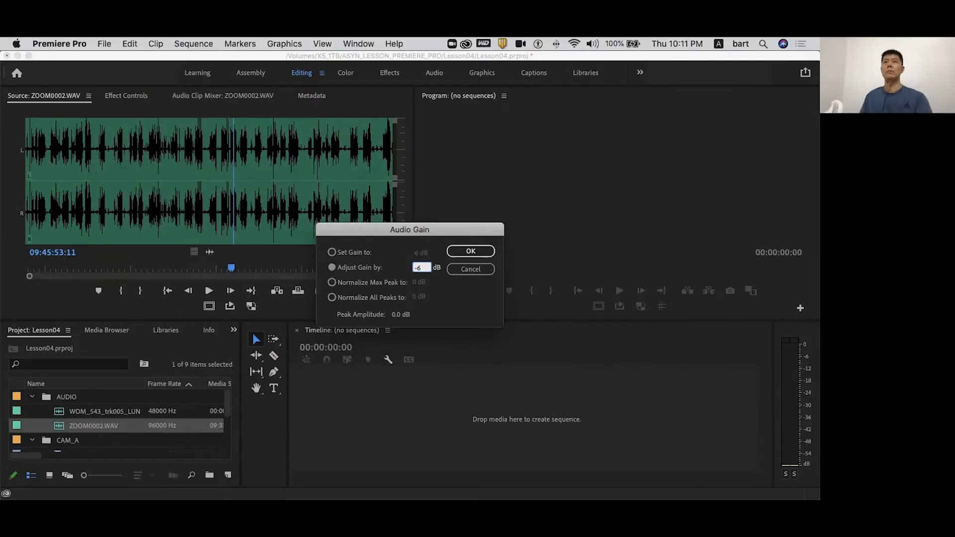
key("Return")
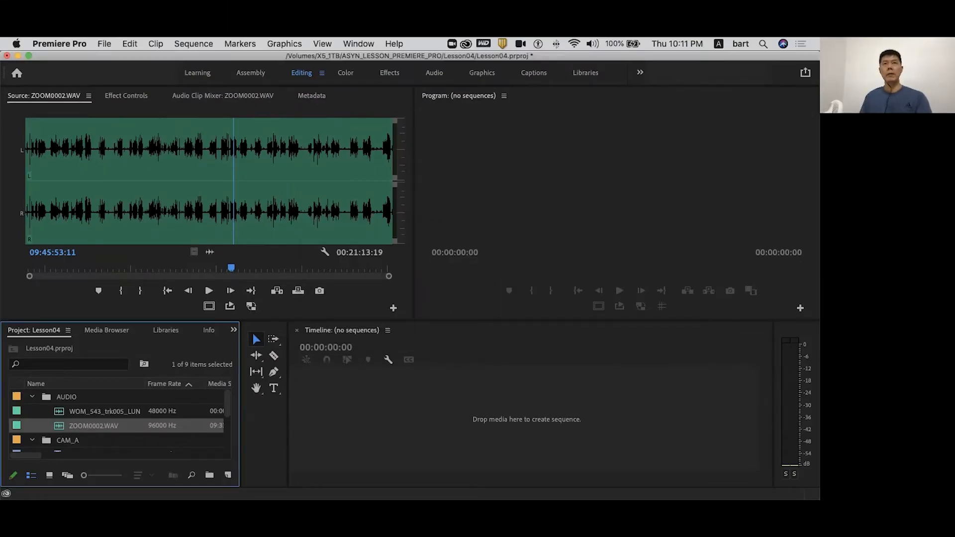
left_click_drag(231, 268, 183, 268)
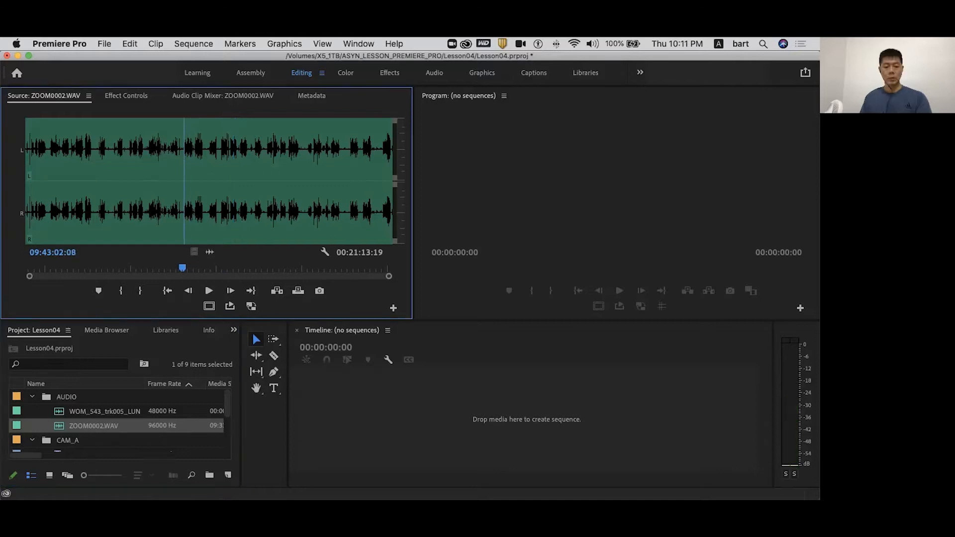
key("super+z")
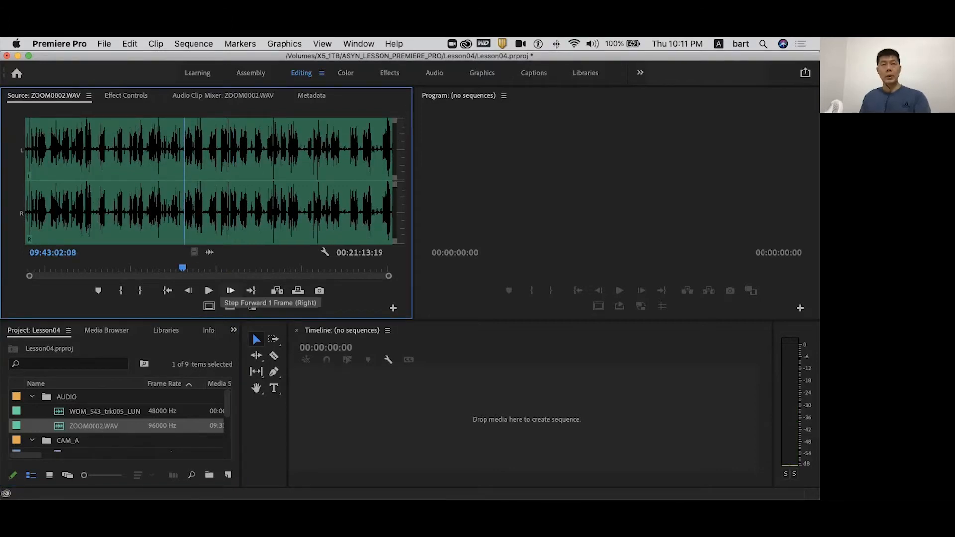
- Adjust the audio gain of ZOOM0002.WAV by -3 dB and play parts of it to check the level
key("g")
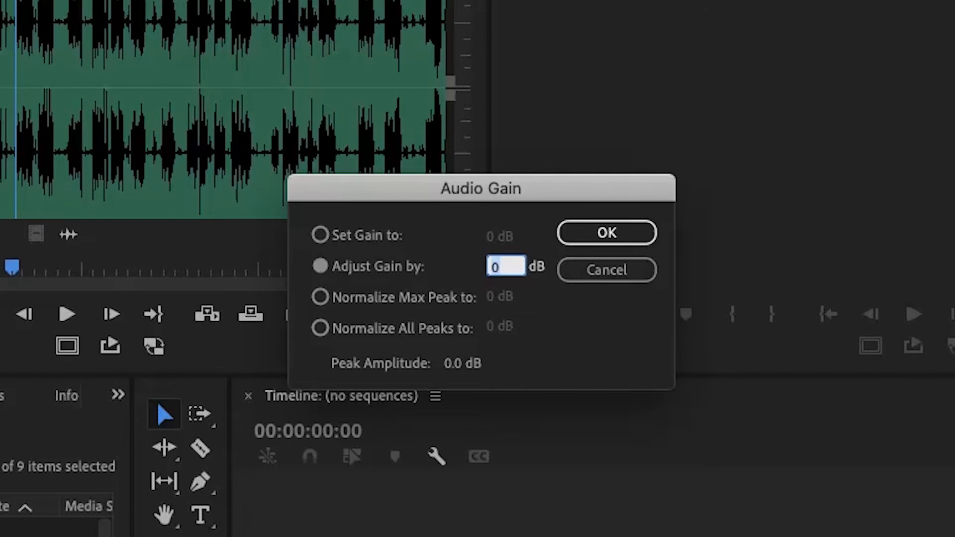
type("-3")
key("Return")
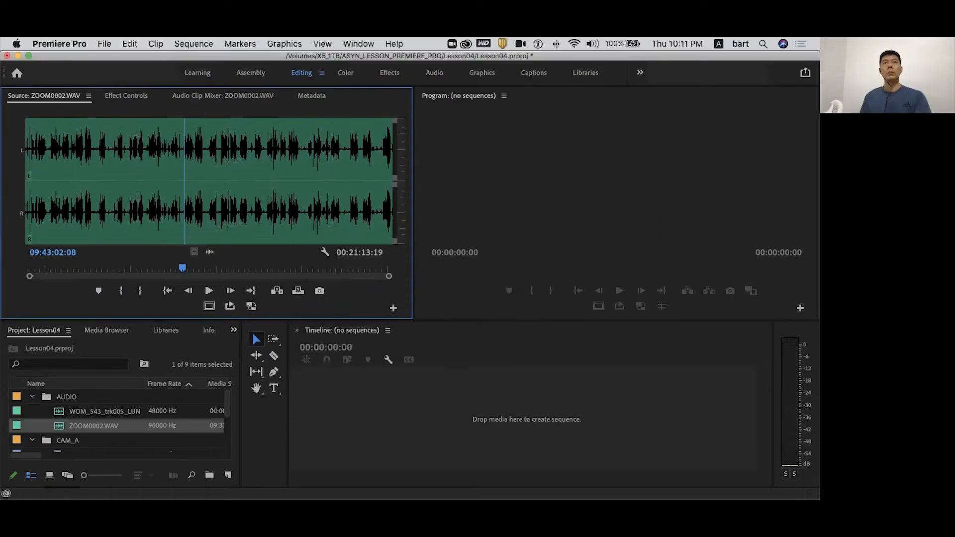
key("space")
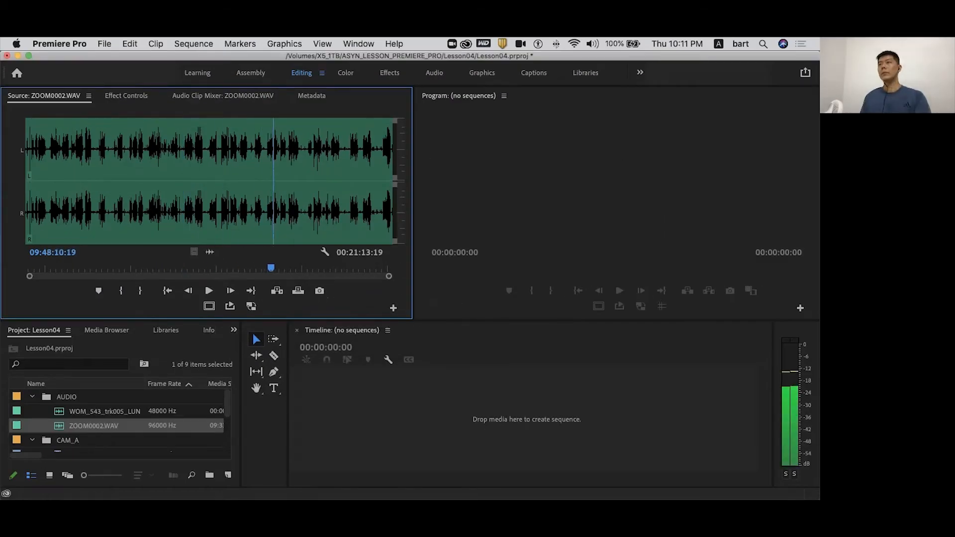
left_click_drag(306, 268, 138, 268)
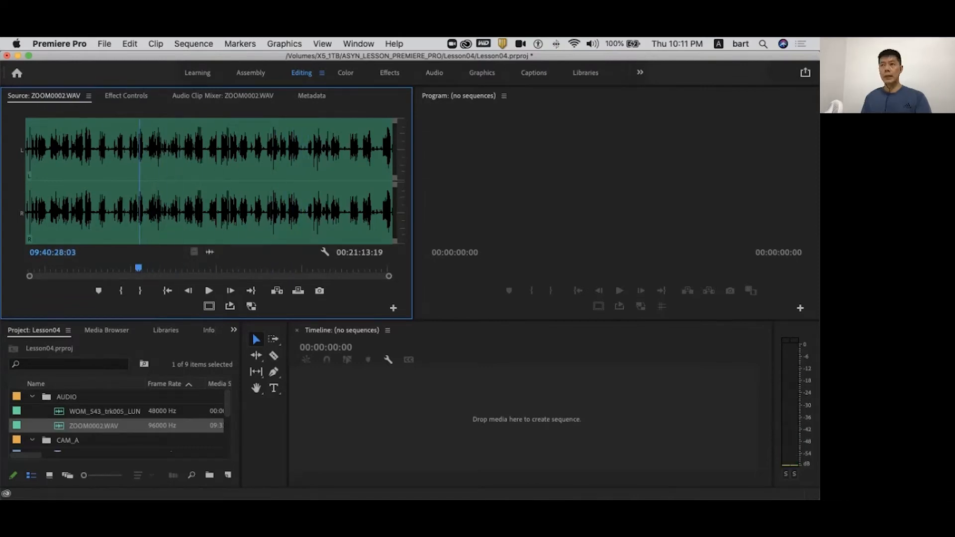
- Load the WOM_543_trk005 music track into the Source Monitor and adjust its audio gain by -3 dB
left_click(94, 411)
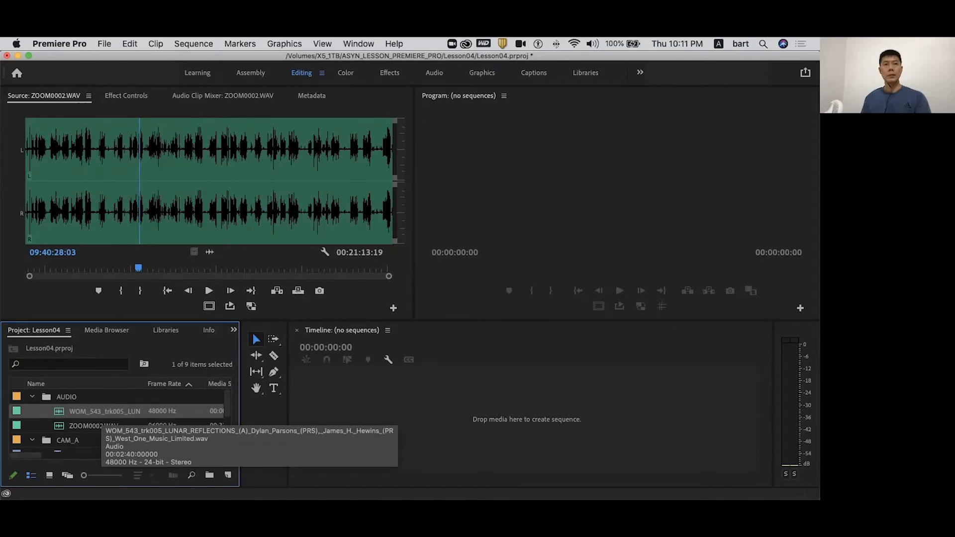
double_click(97, 412)
left_click_drag(181, 269, 229, 269)
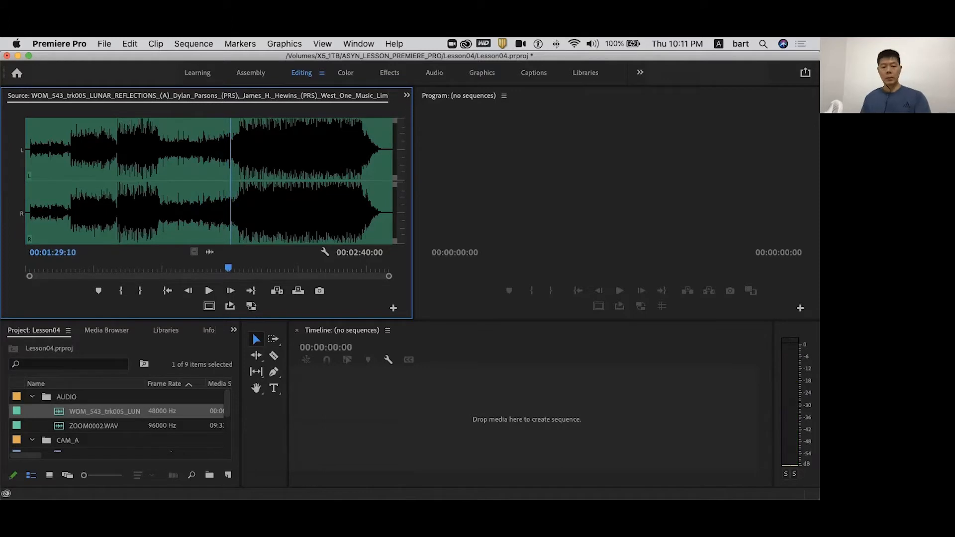
key("g")
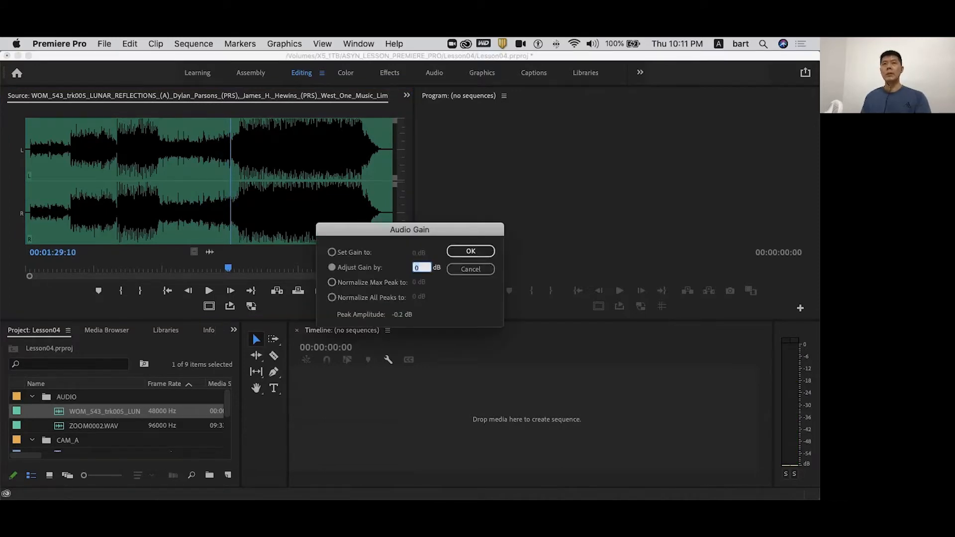
type("-3")
key("Return")
left_click_drag(229, 268, 131, 268)
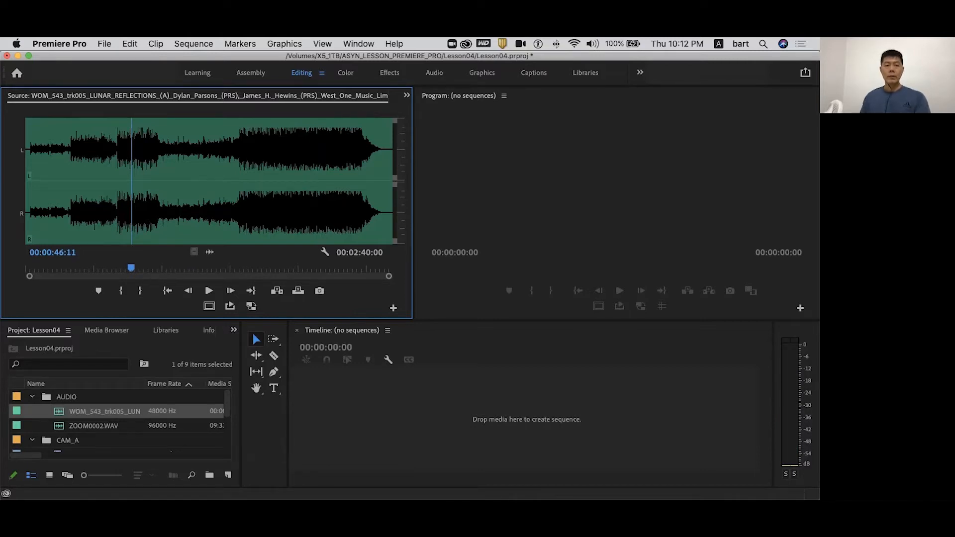
- Start a multi-camera source sequence from the ZOOM0002.WAV, A0002.MP4 and B0002.MP4 clips
key("grave")
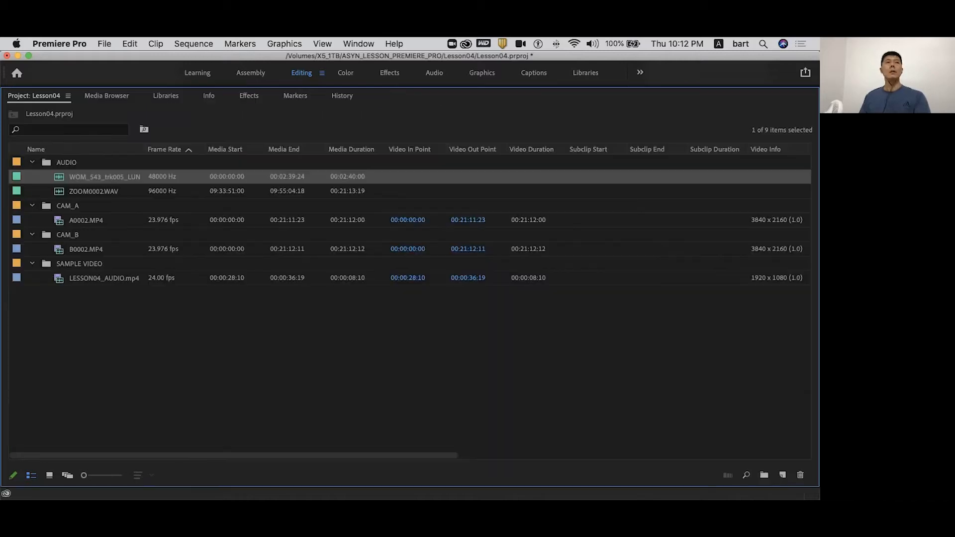
left_click(93, 191)
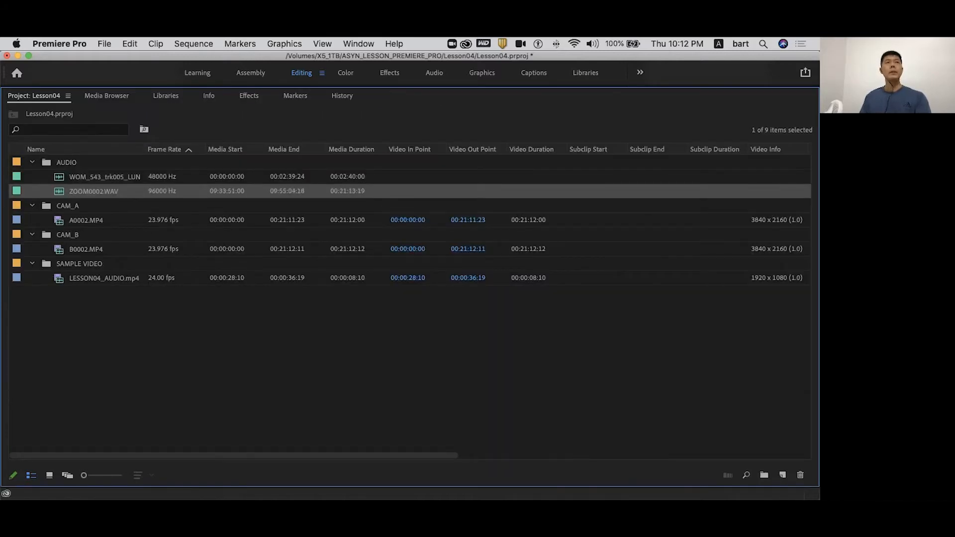
left_click(120, 219, "super")
left_click(93, 249, "super")
right_click(93, 249)
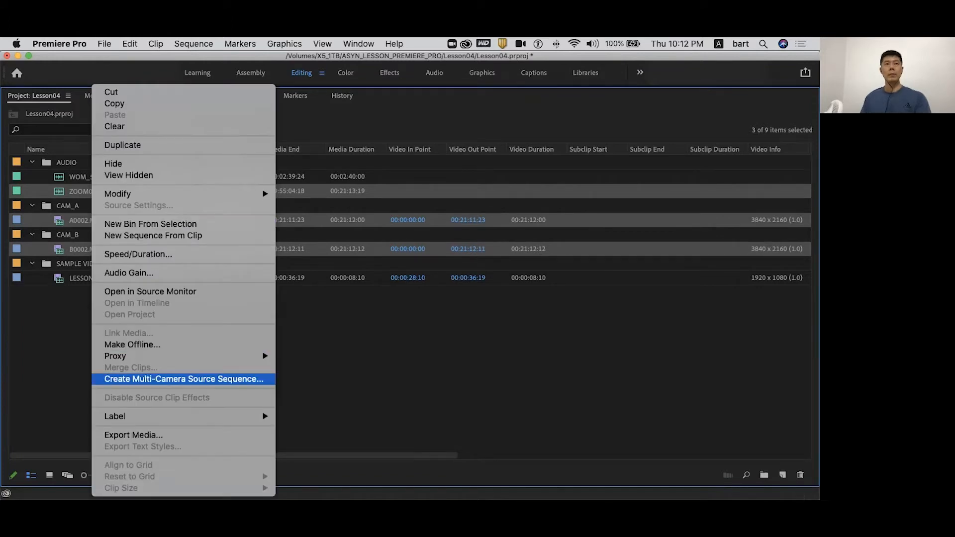
left_click(184, 379)
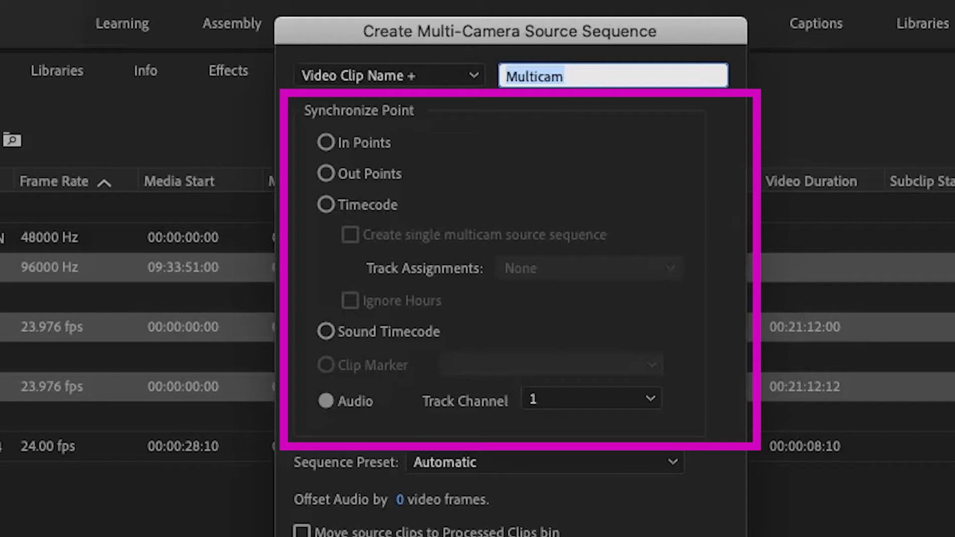
- Synchronize the multicam clips by Audio on track channel 1, without moving source clips to the Processed Clips bin
left_click(326, 401)
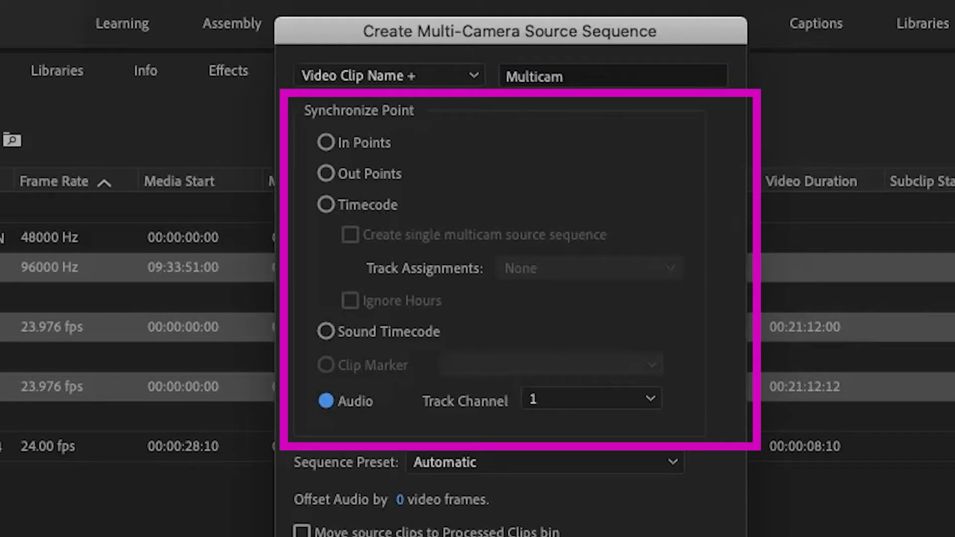
left_click(592, 399)
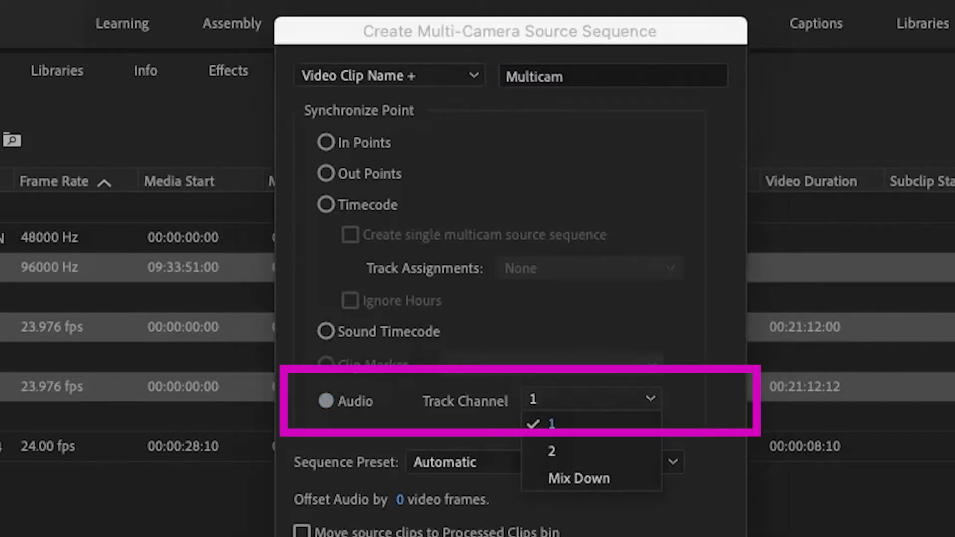
left_click(592, 423)
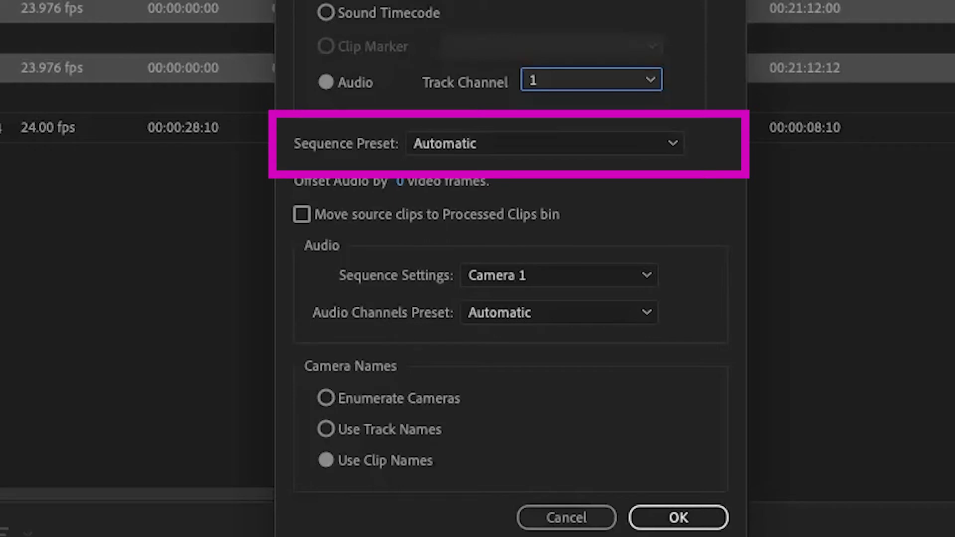
left_click(302, 214)
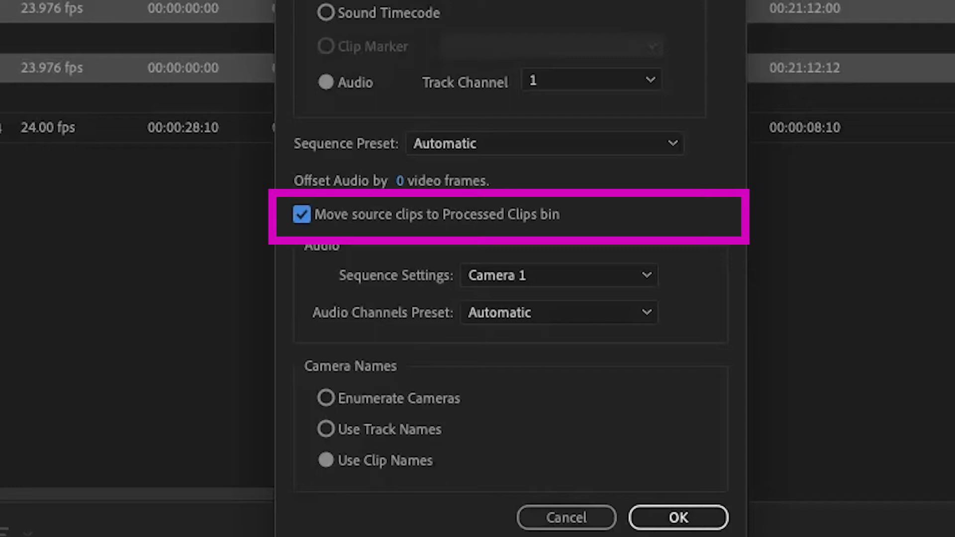
left_click(302, 214)
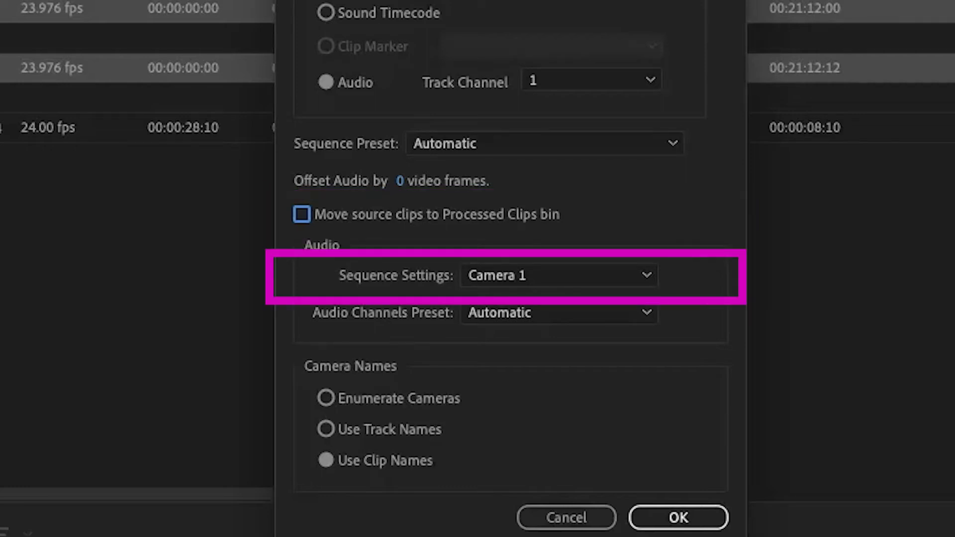
- Keep the multicam audio sequence settings on Camera 1 and the audio channels preset on Automatic
left_click(559, 276)
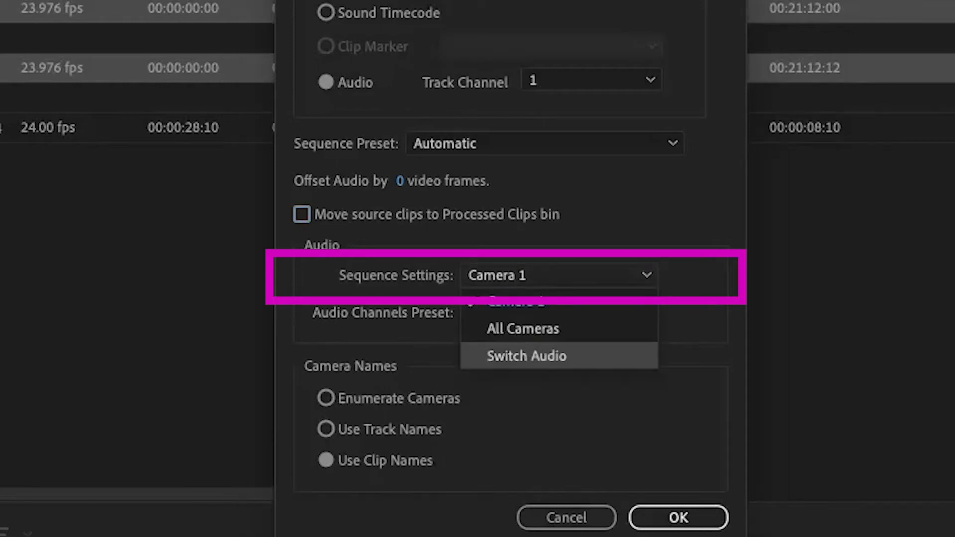
key("Escape")
left_click(559, 276)
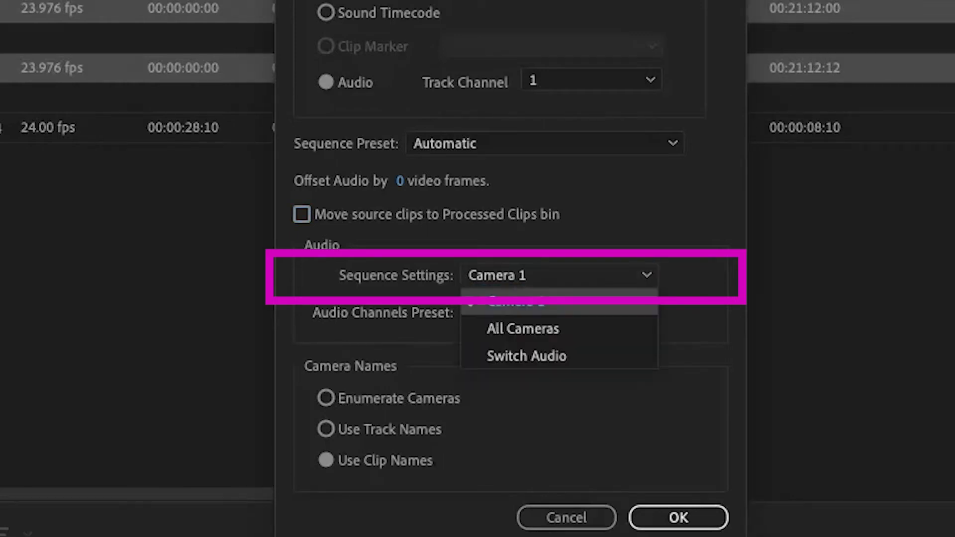
left_click(559, 302)
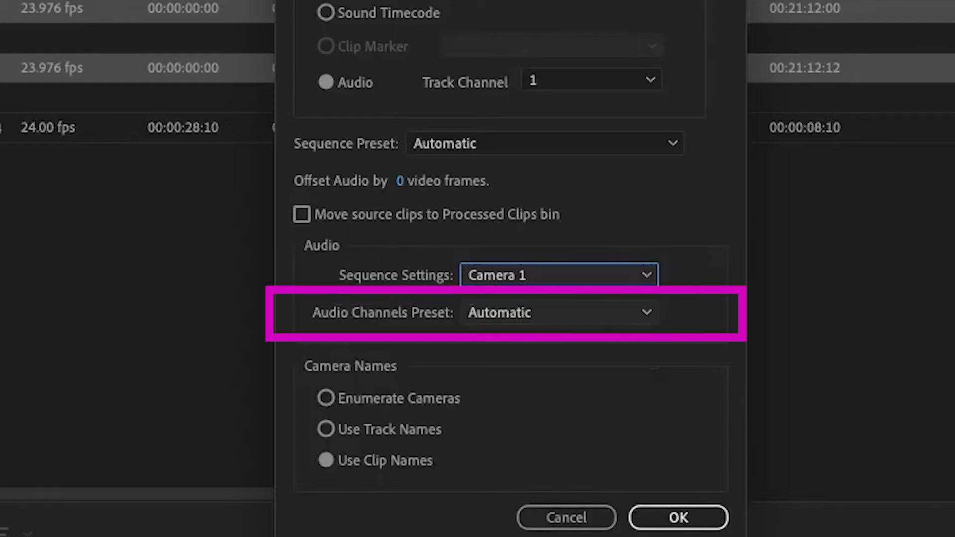
left_click(646, 313)
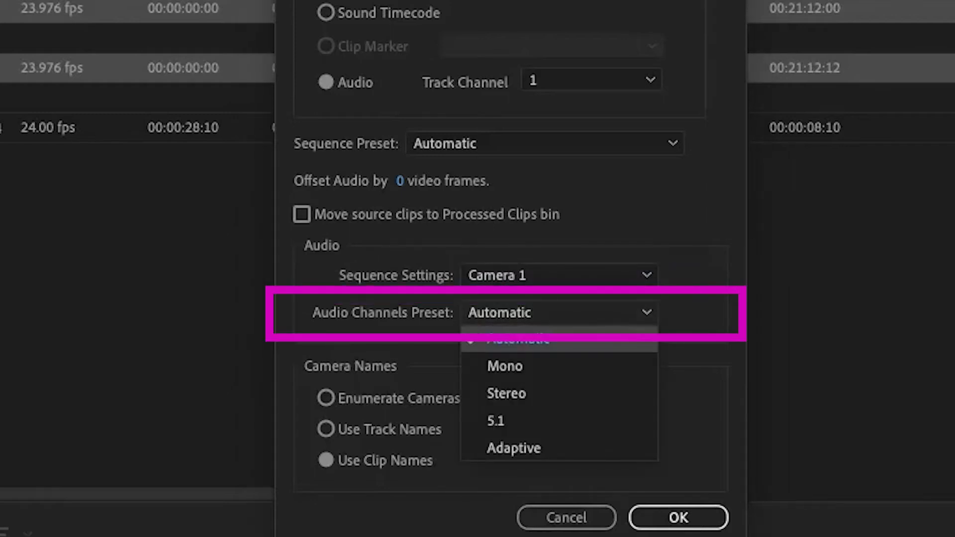
key("Escape")
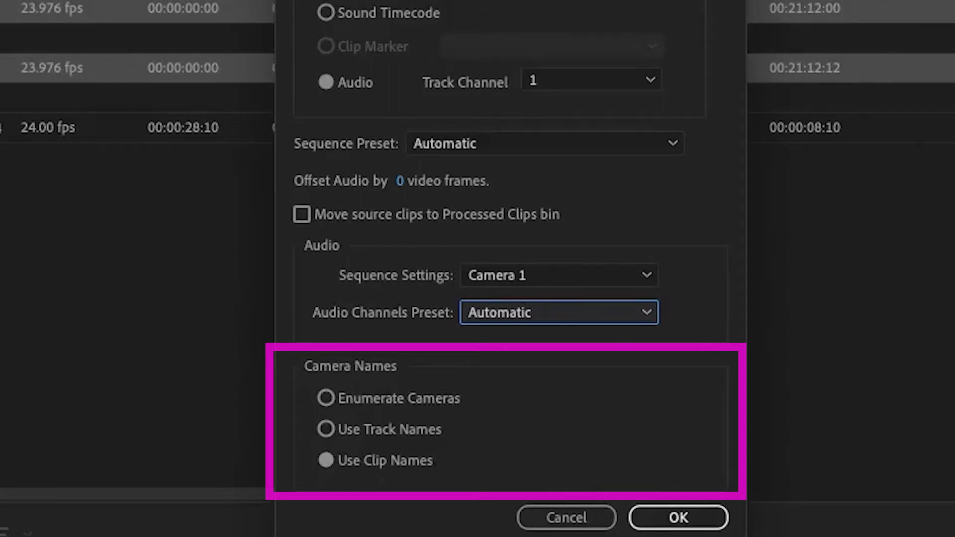
- Create the multi-camera source sequence with camera names taken from clip names, and open it in the Source Monitor
left_click(678, 518)
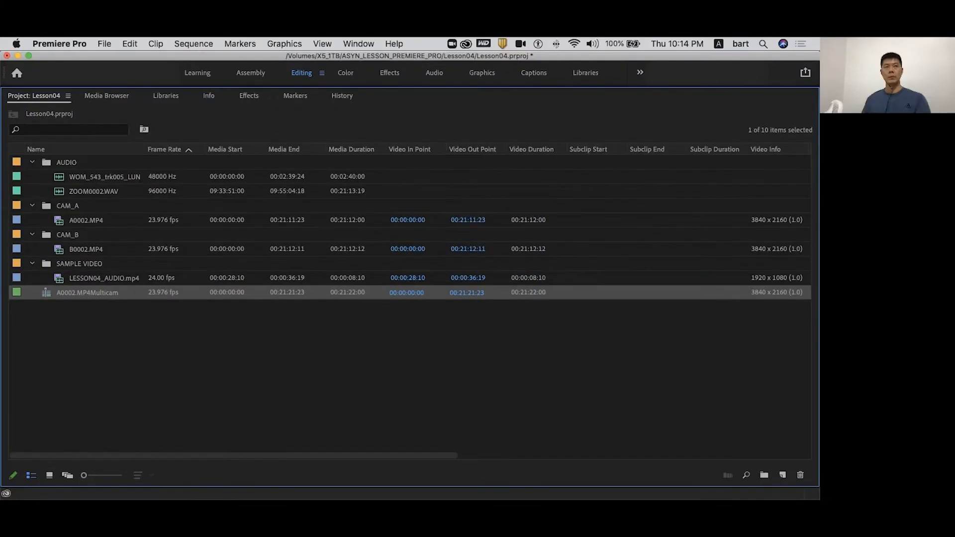
key("grave")
scroll(120, 420, "down", 5)
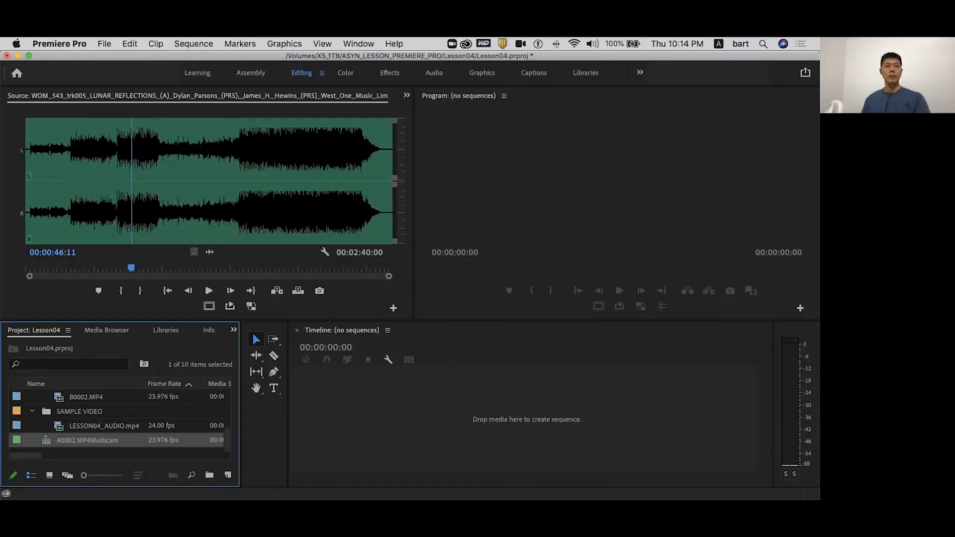
double_click(46, 440)
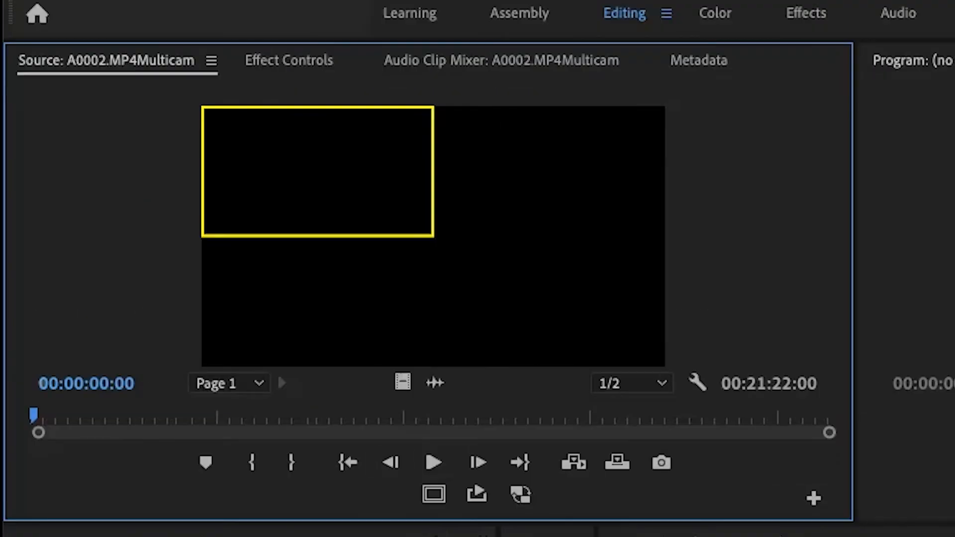
- Play the multicam clip from 00:09:30:05 in the Source Monitor, and switch the active angle to camera 2 and back to camera 1
left_click_drag(261, 416, 384, 415)
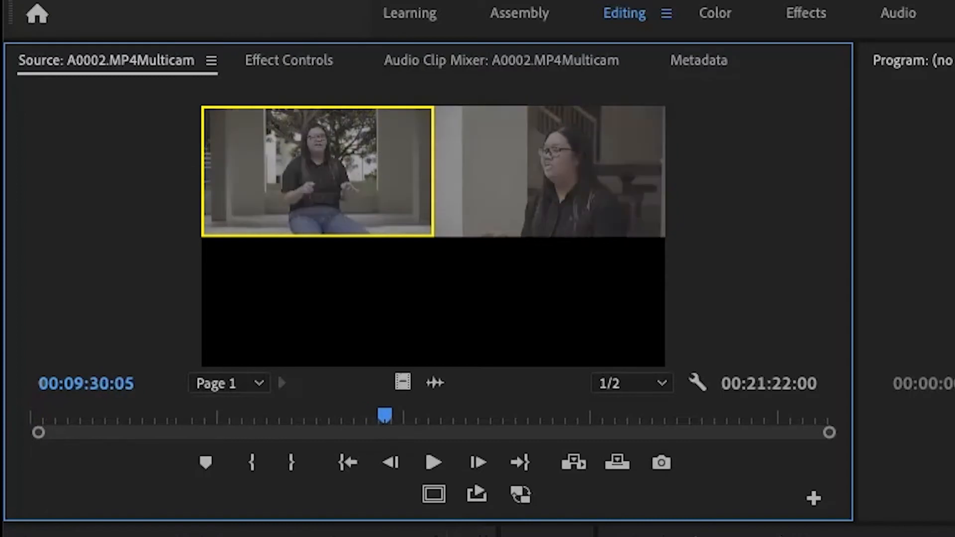
left_click(433, 463)
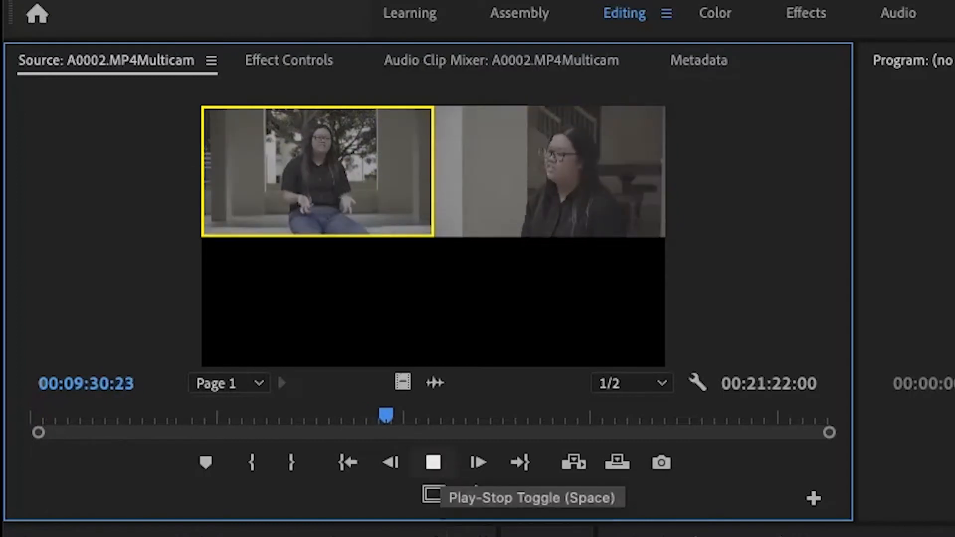
left_click(433, 463)
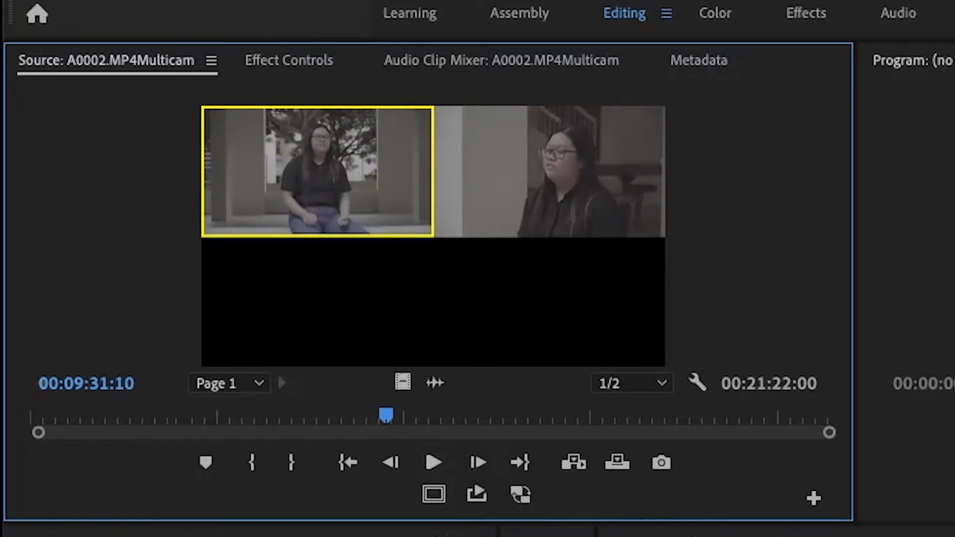
key("2")
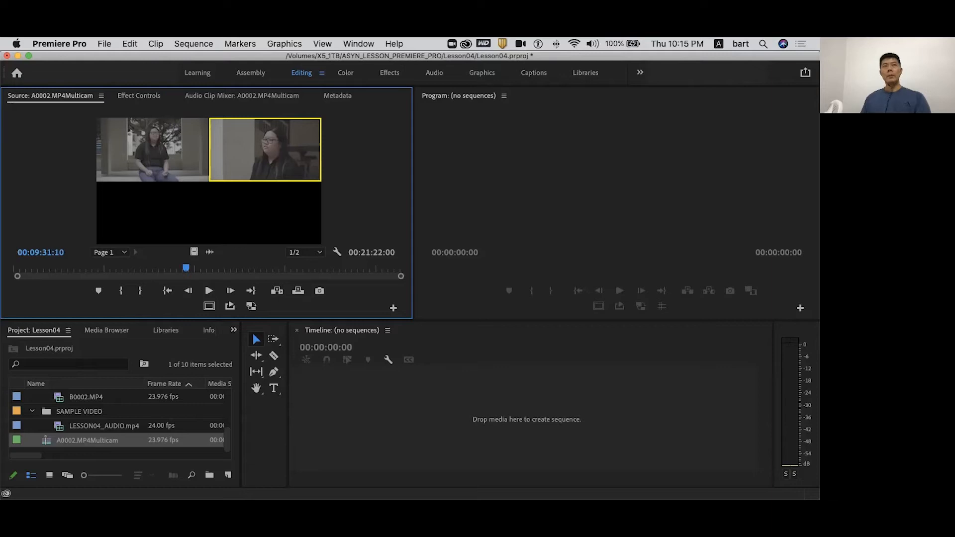
key("1")
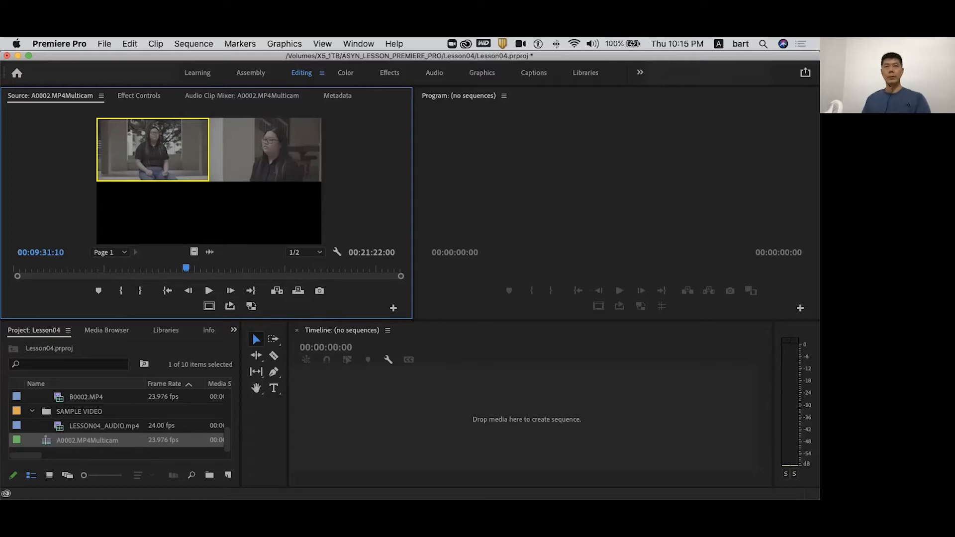
- Build a timeline sequence from the A0002.MP4Multicam clip and switch its multi-camera angle to B0002.MP4
left_click_drag(209, 181, 497, 410)
left_click_drag(468, 360, 491, 360)
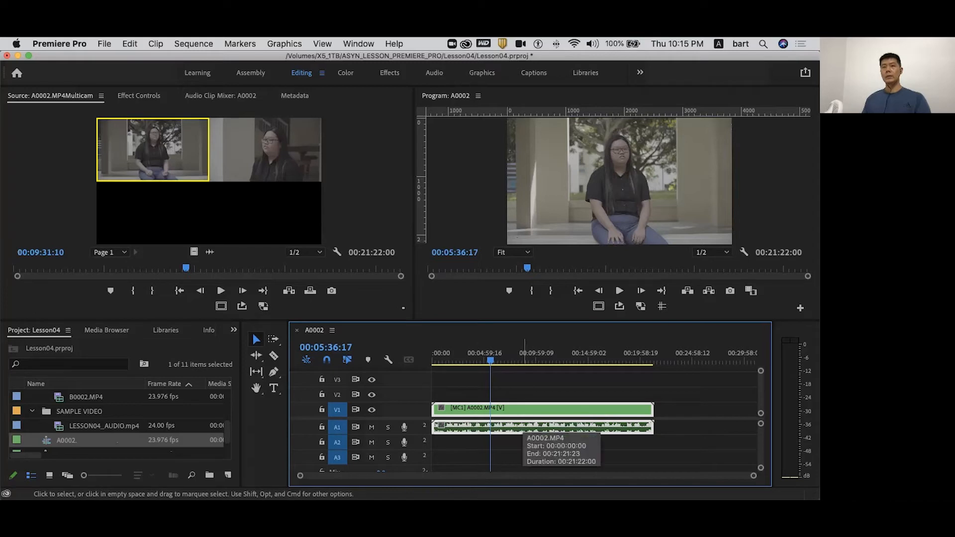
right_click(522, 427)
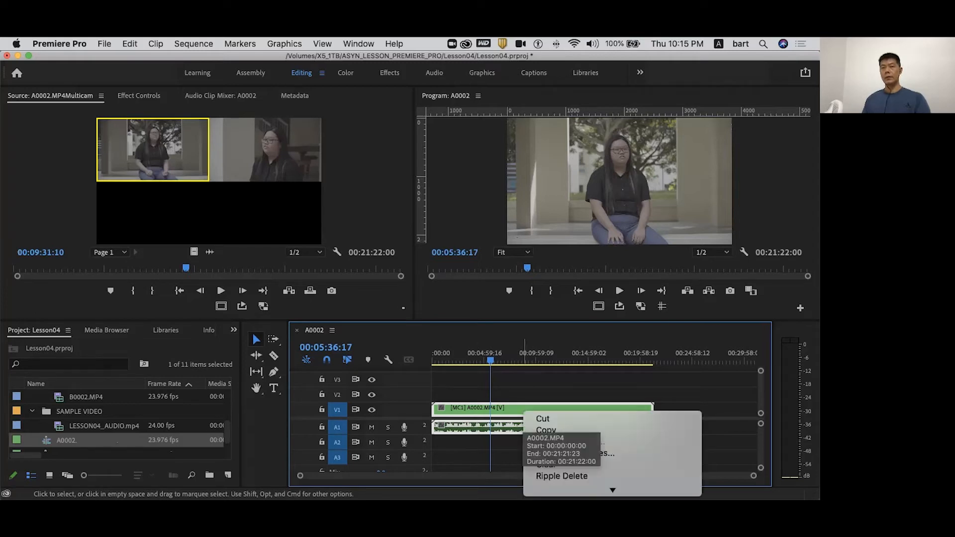
mouse_move(562, 491)
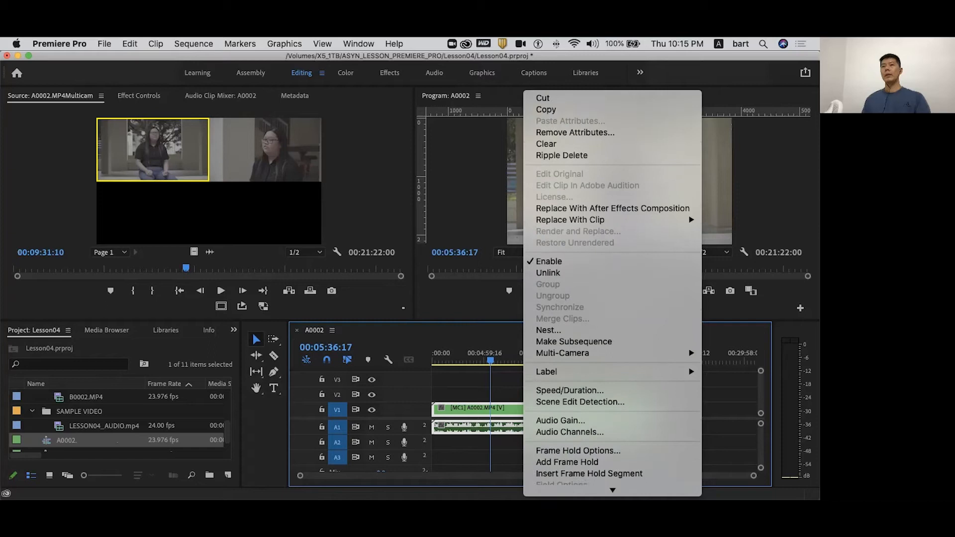
mouse_move(562, 185)
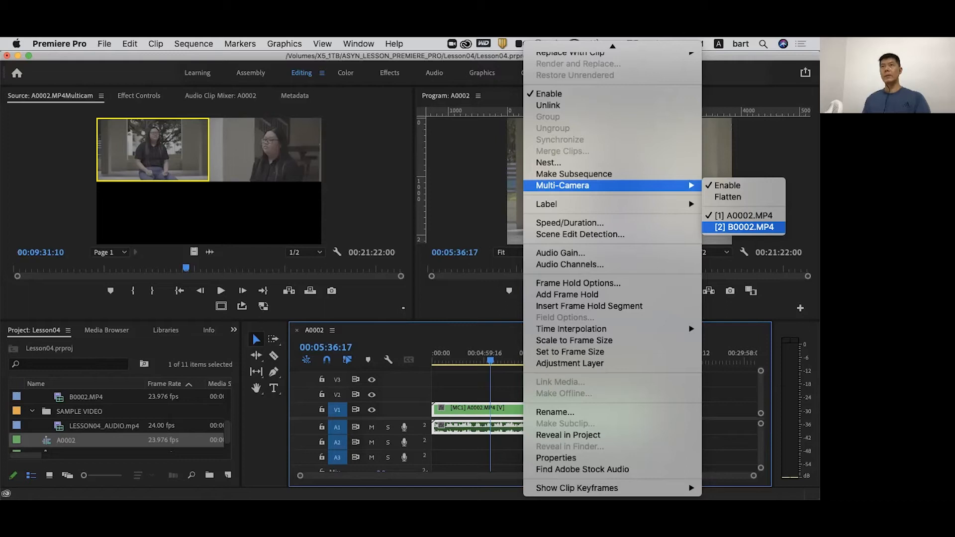
left_click(744, 228)
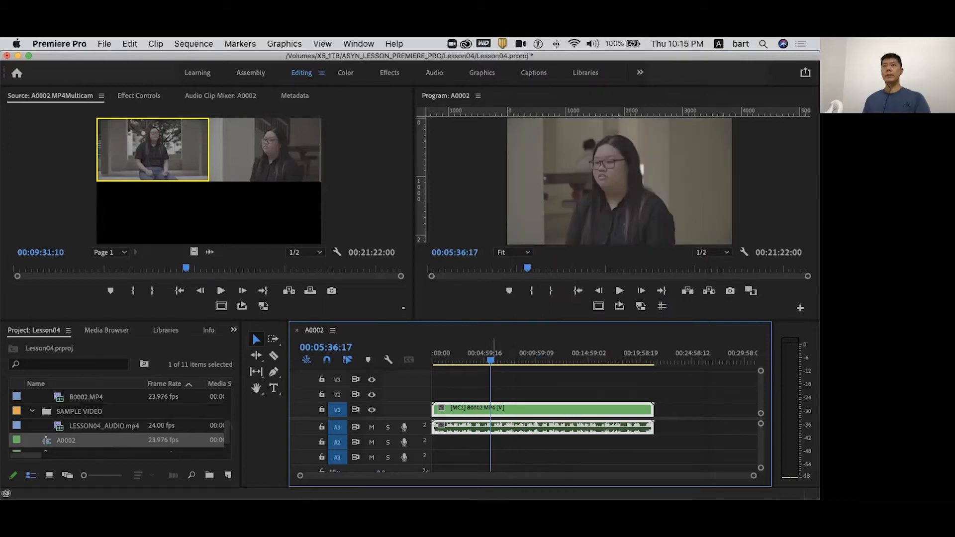
- Undo the angle switch and the creation of the timeline sequence
key("super+z")
key("super+z")
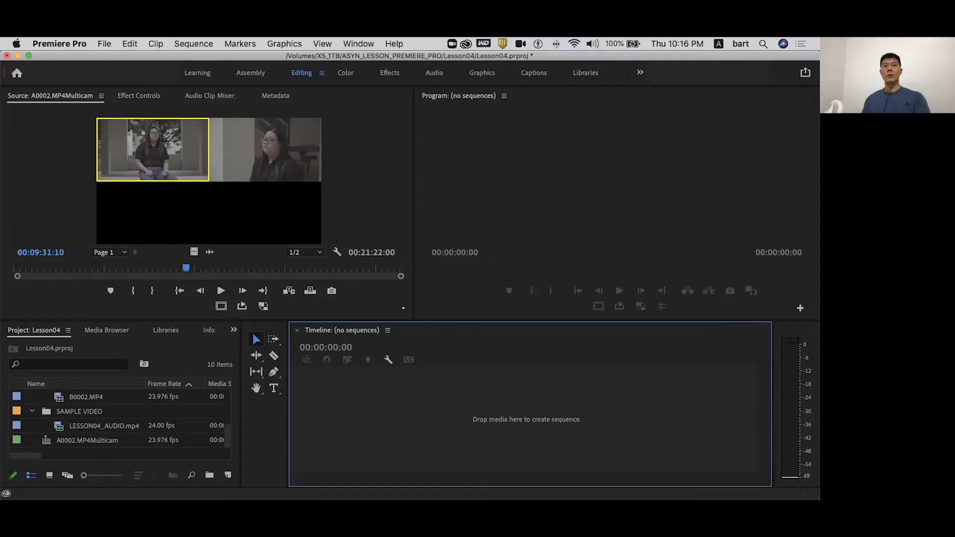
- Merge ZOOM0002.WAV with B0002.MP4 by Audio on track channel 1, removing the AV clip's audio, and check the merged clip's playback
scroll(119, 423, "up", 3)
key("grave")
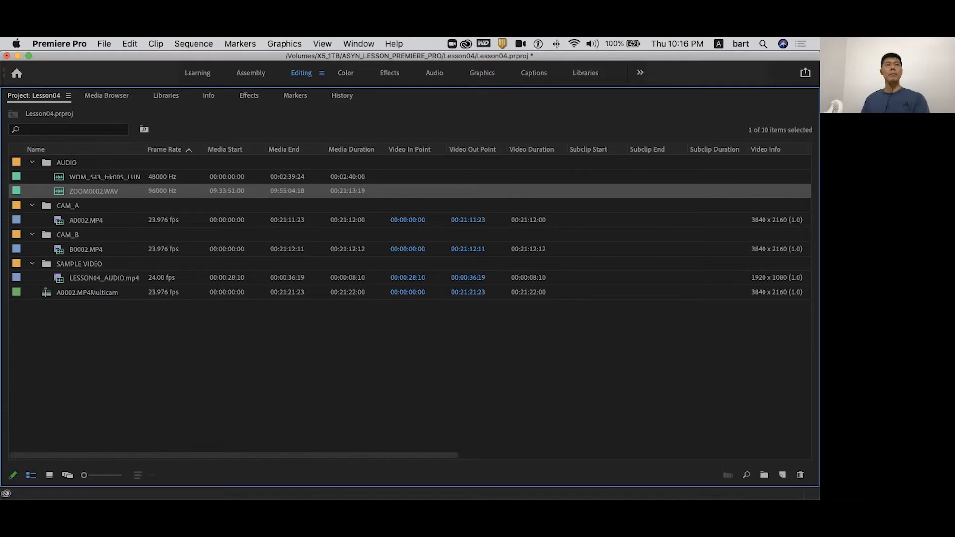
left_click(86, 249, "super")
right_click(86, 249)
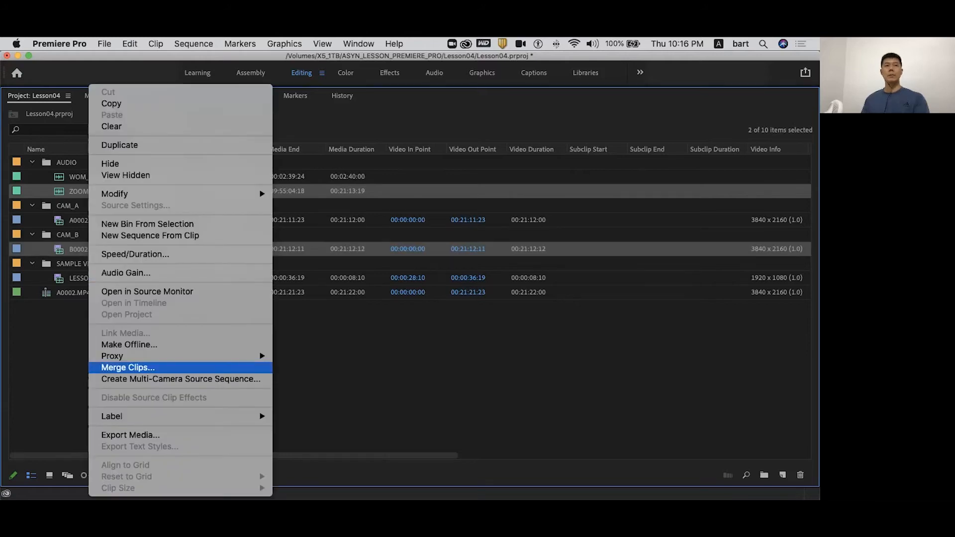
left_click(128, 367)
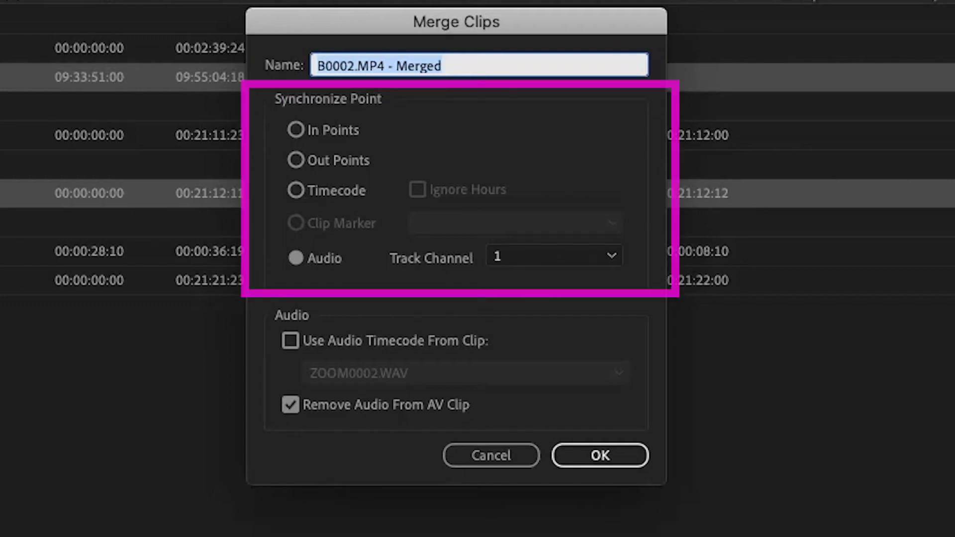
left_click(296, 257)
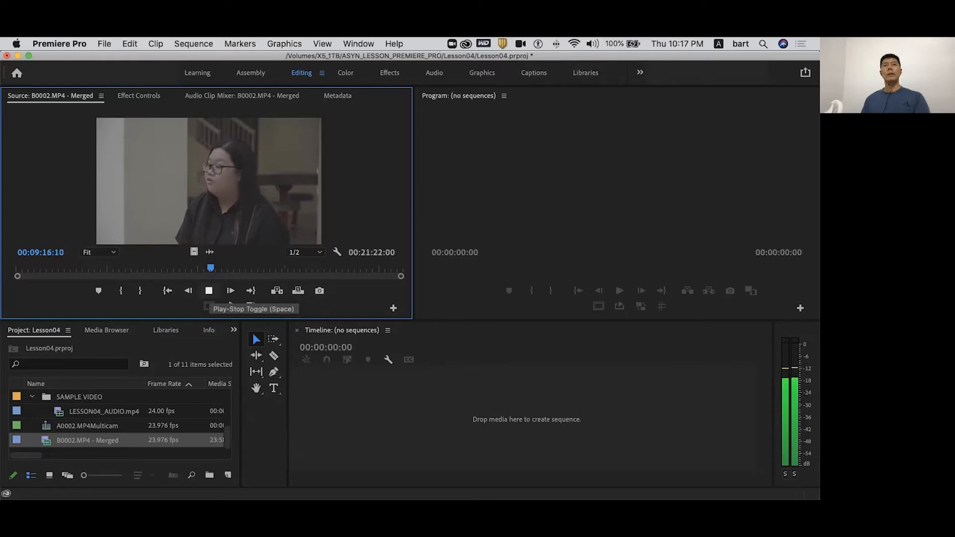
left_click(209, 291)
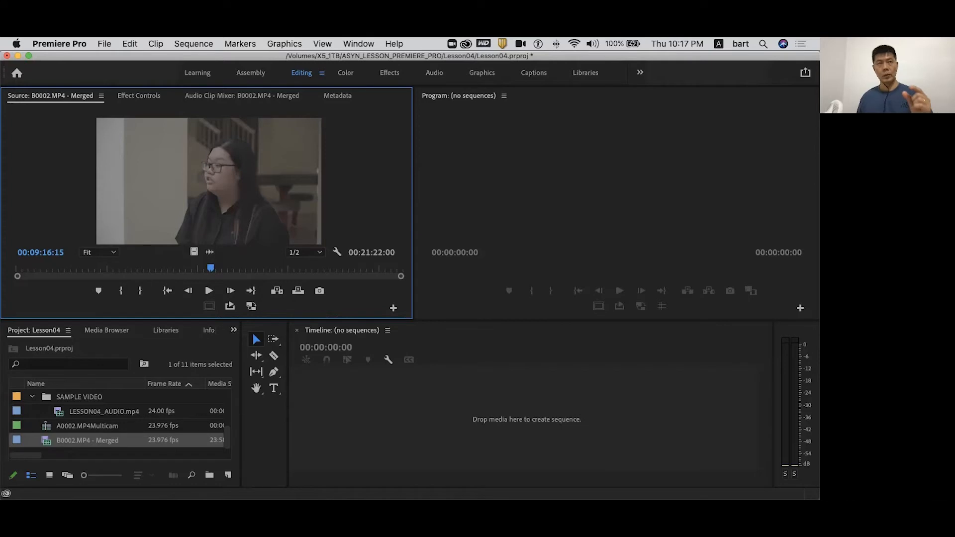
- Build a timeline sequence from the A0002.MP4Multicam clip and split its video and audio at 00:08:37:05
left_click(88, 426)
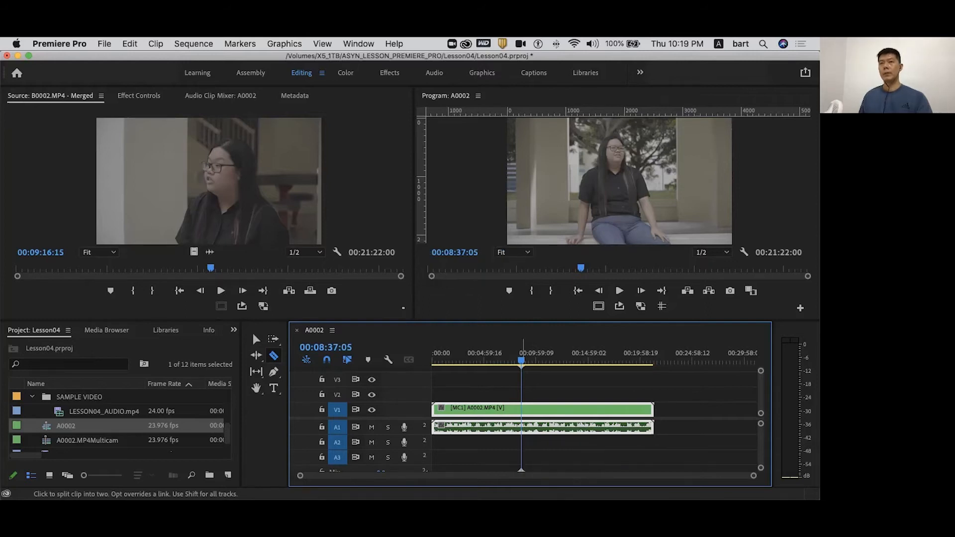
left_click(521, 427)
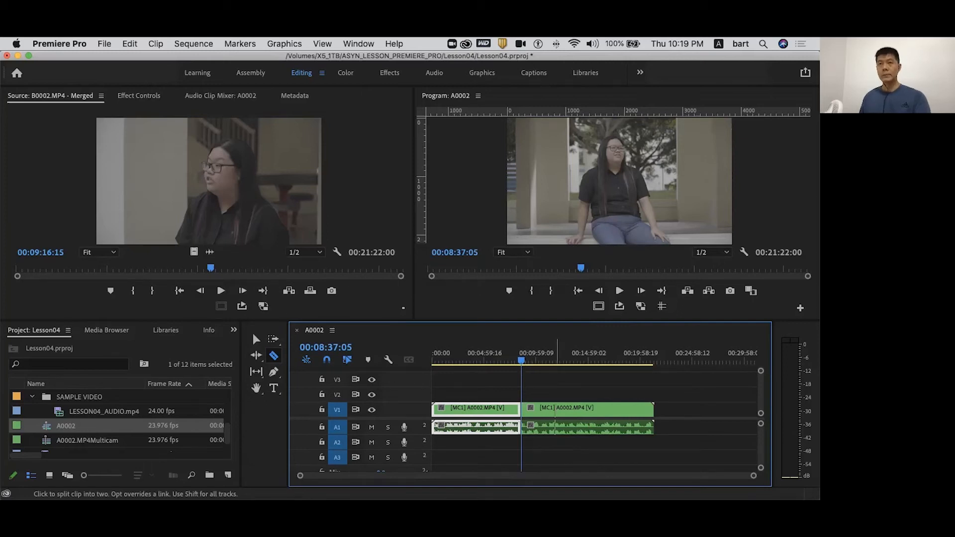
- Switch the second half of the split multicam clip to the B0002.MP4 angle and scrub across the cut
key("v")
left_click(575, 415)
right_click(575, 411)
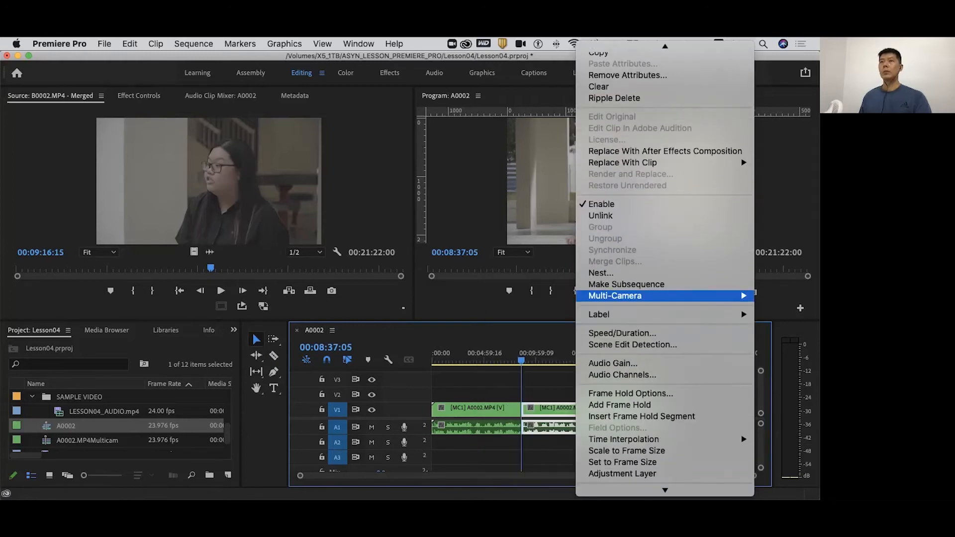
mouse_move(615, 296)
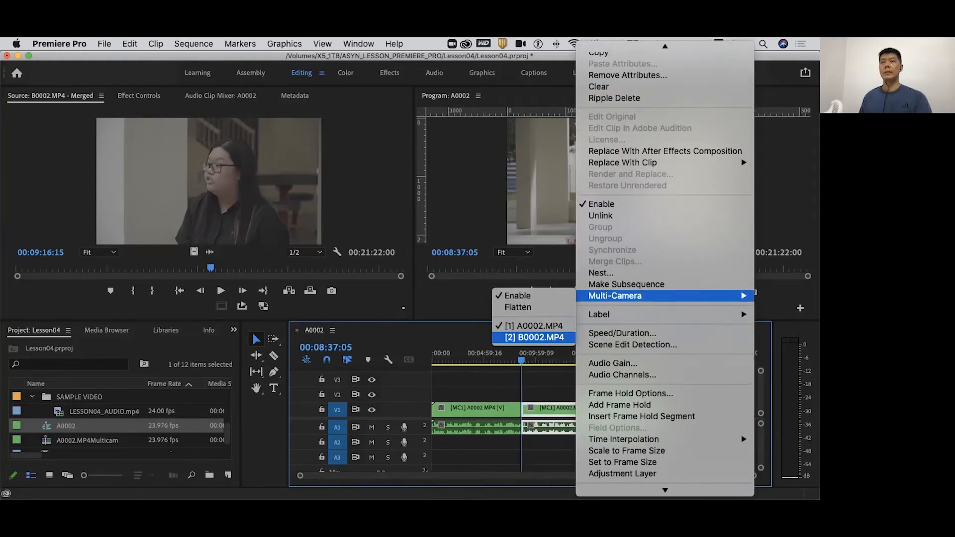
left_click(534, 337)
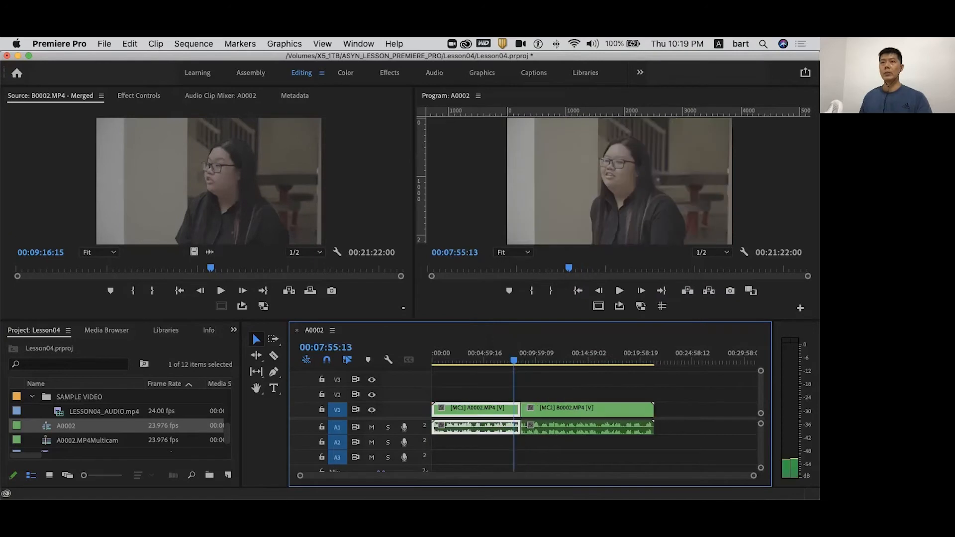
left_click_drag(514, 361, 538, 360)
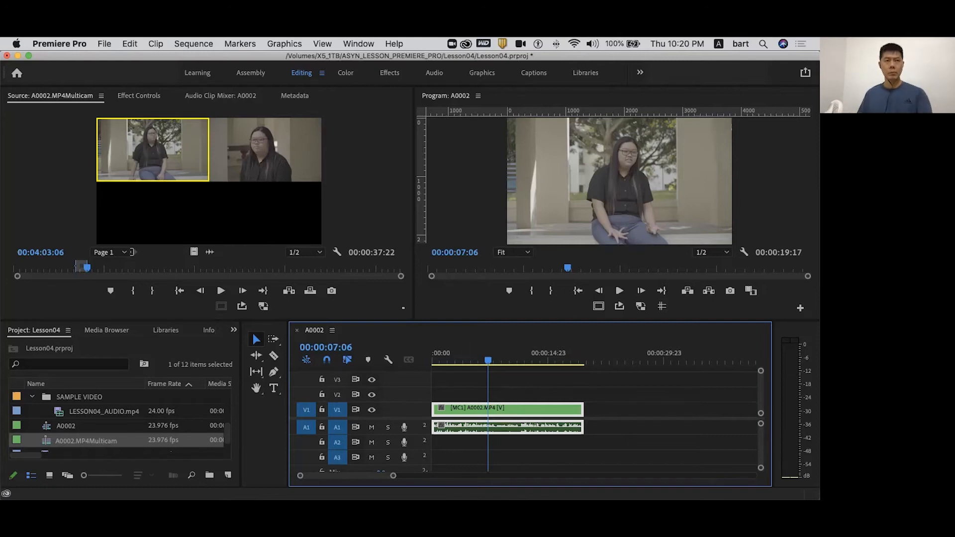
- Add the WOM_543_trk005 music to track A2, and play the sequence from 00:00:01:10 with track A1 muted
scroll(119, 423, "up", 1)
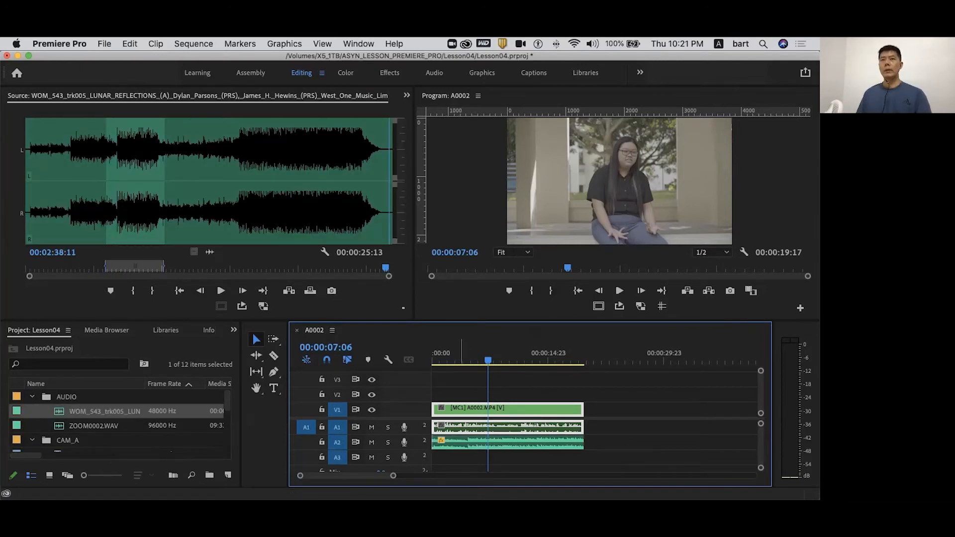
left_click(442, 354)
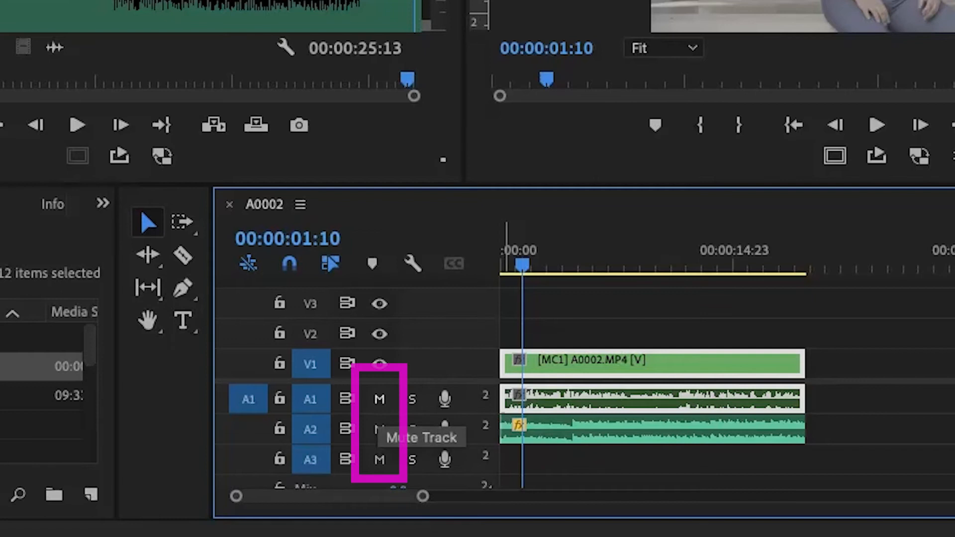
left_click(380, 399)
key("space")
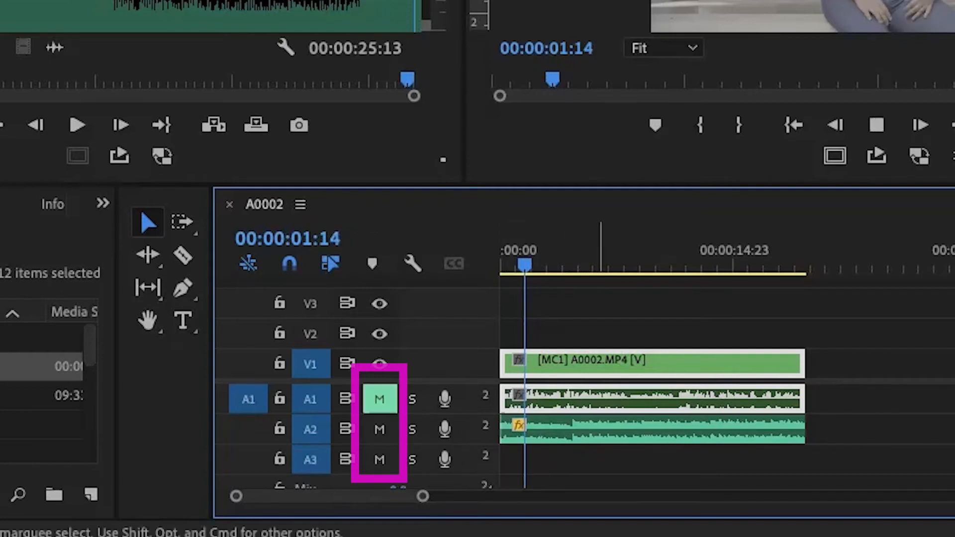
key("space")
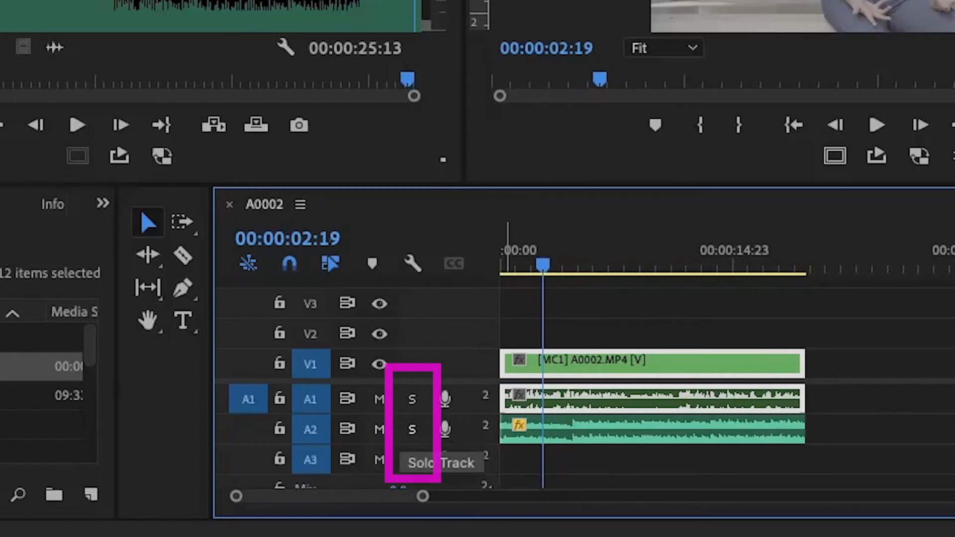
- Unmute and solo track A1 to listen to the dialogue alone, and turn the solo off
left_click(412, 399)
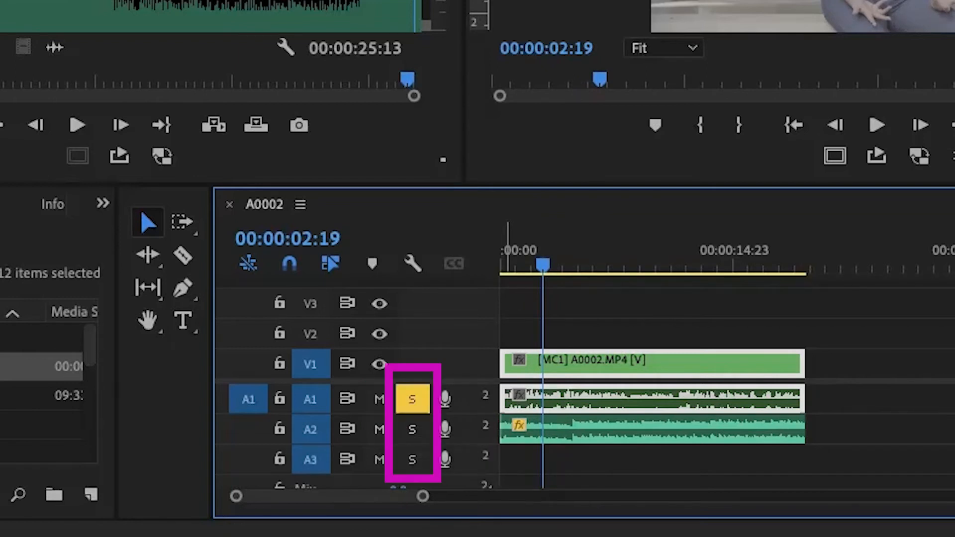
key("space")
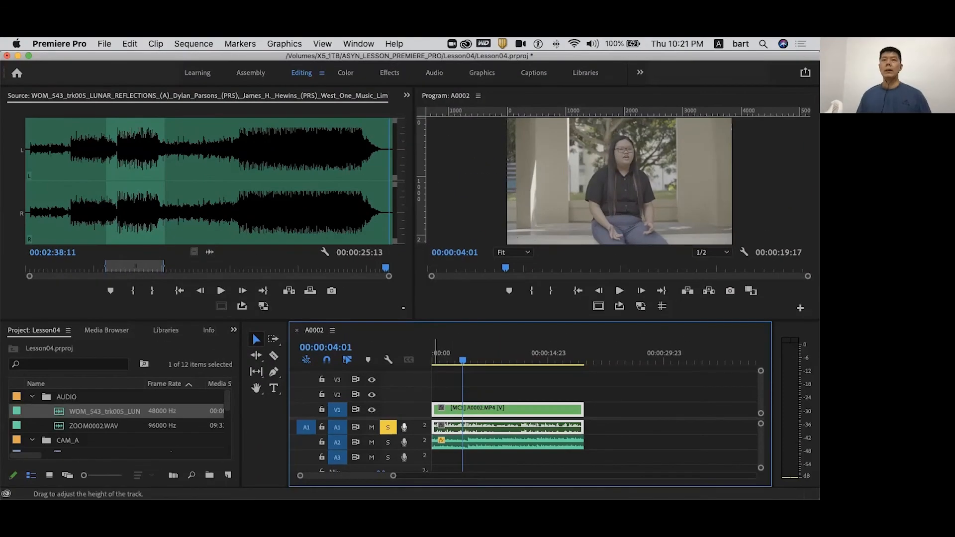
left_click(388, 426)
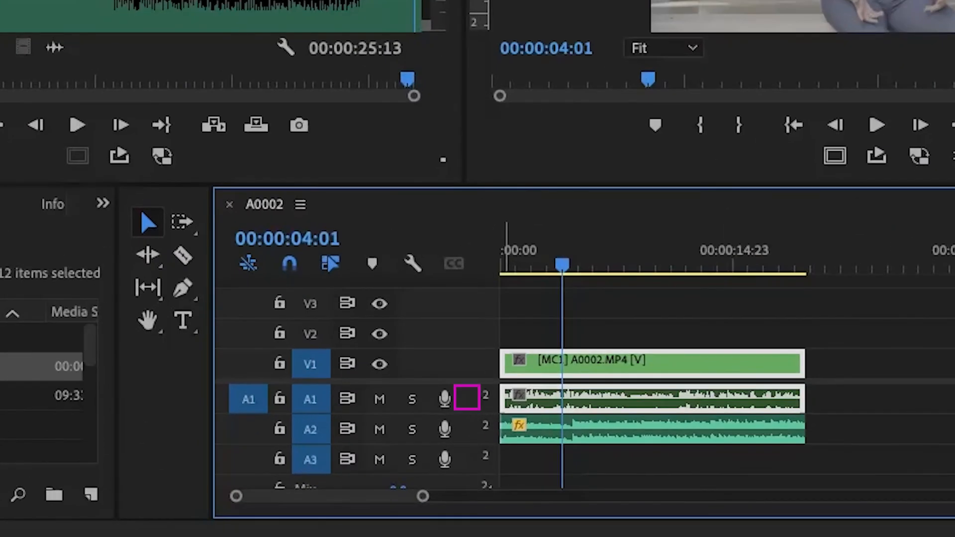
- Expand track A1, lower the multicam clip's volume line to -999.0 dB, and play the sequence
double_click(466, 398)
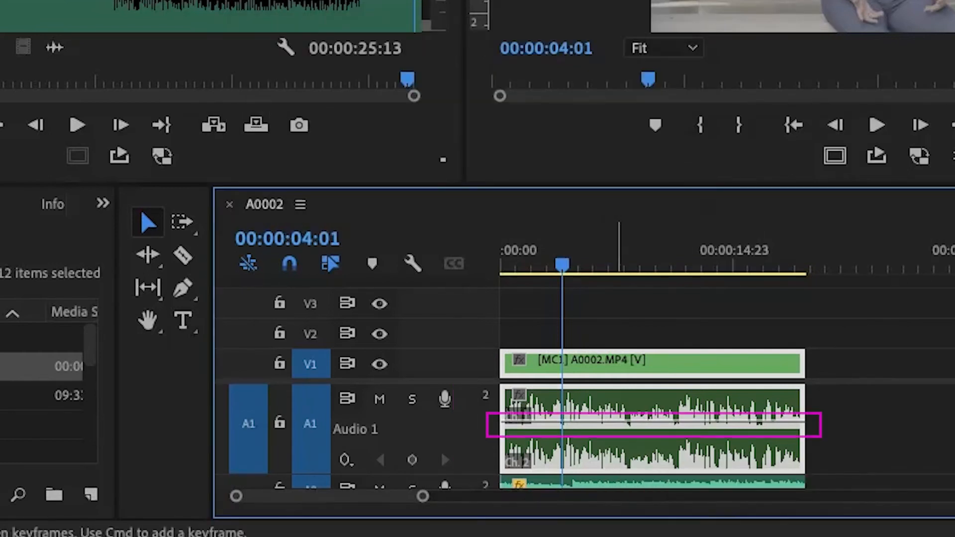
left_click_drag(647, 422, 647, 468)
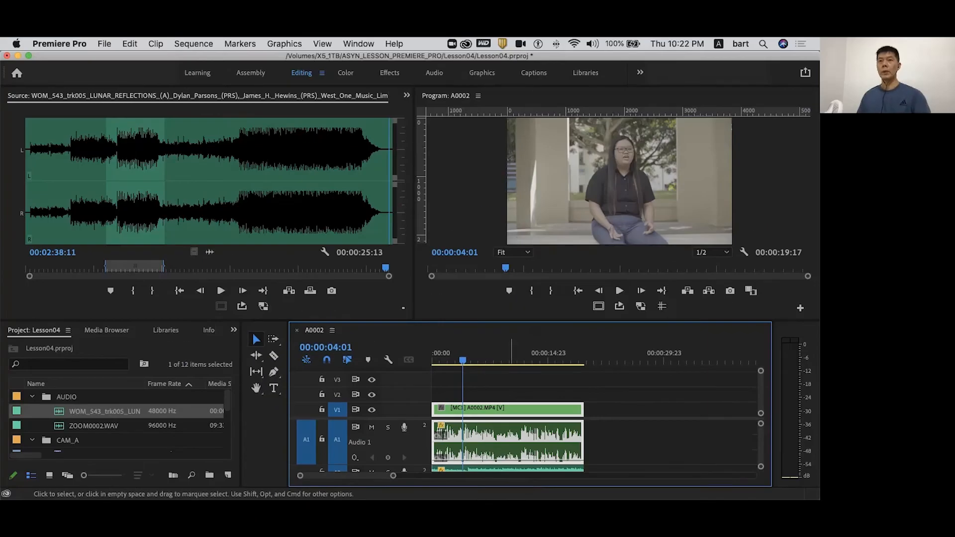
key("space")
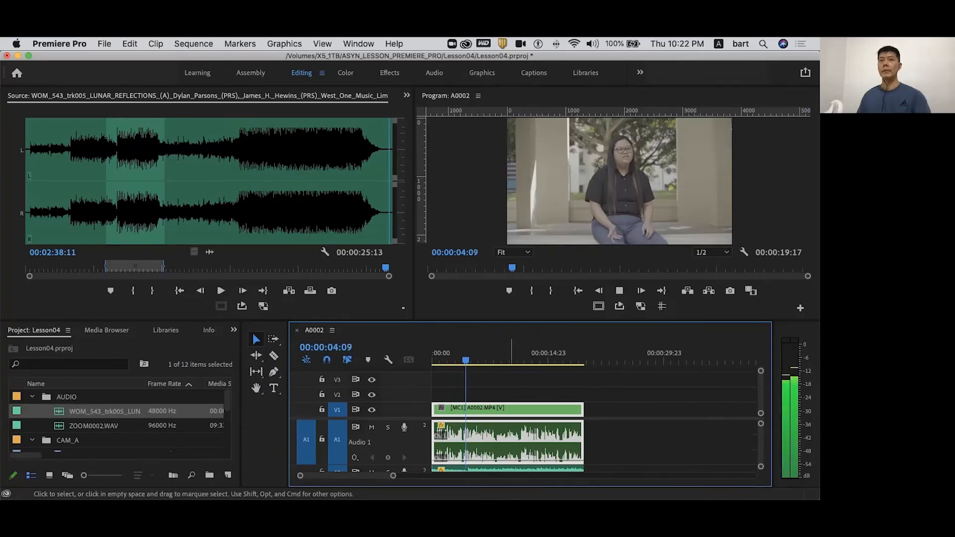
- Stop playback and reset the Mix track's volume to 0.0
key("space")
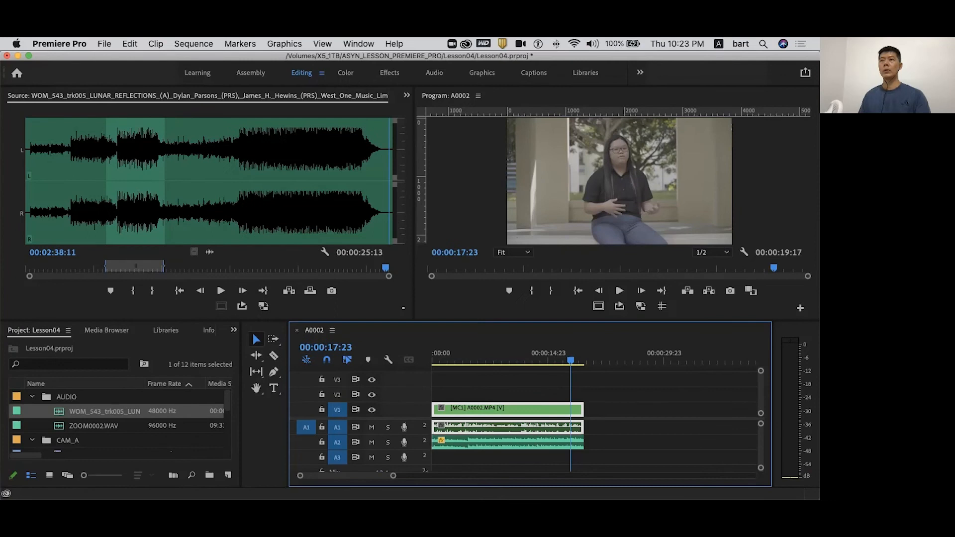
scroll(595, 446, "down", 3)
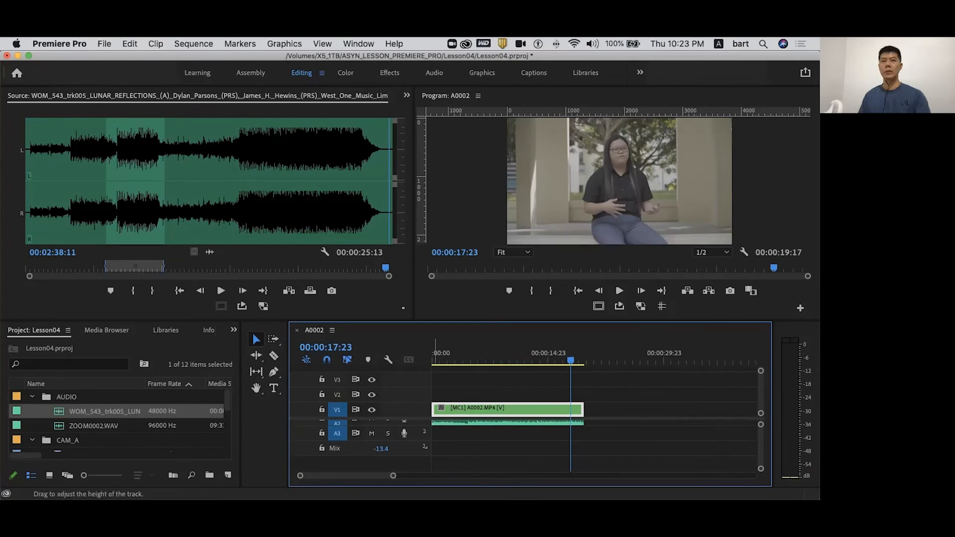
left_click(382, 448)
type("0")
key("Return")
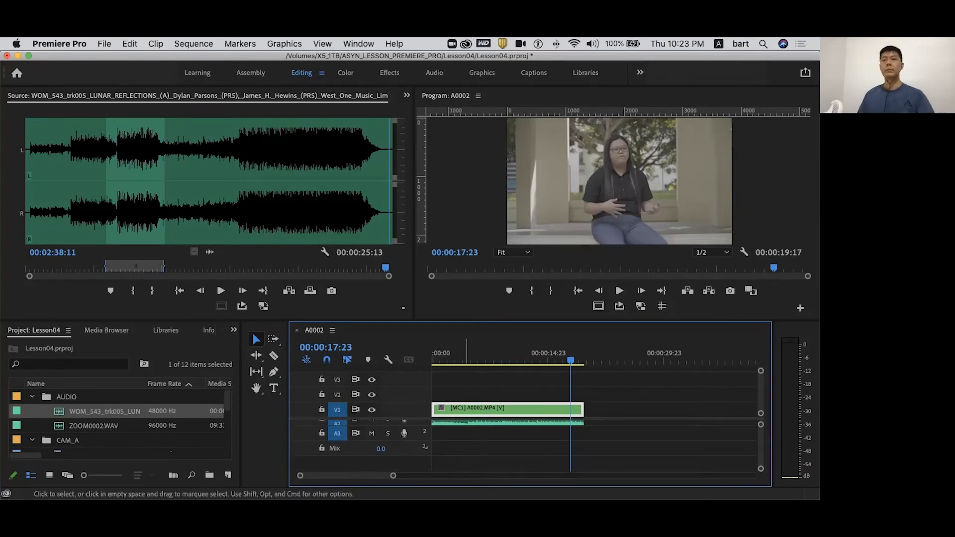
scroll(595, 438, "up", 2)
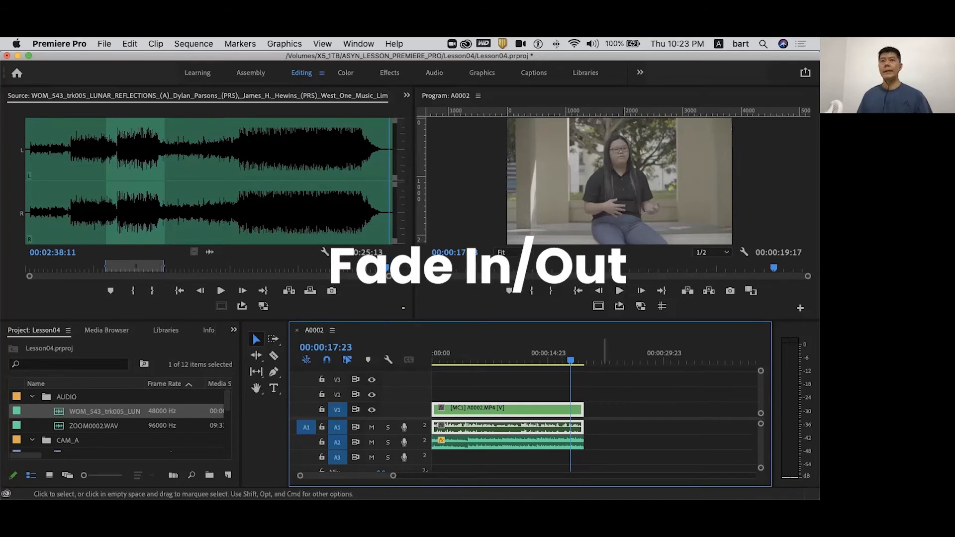
- Apply default transitions to the end of the music clip on A2 and the end of the multicam clip
right_click(583, 442)
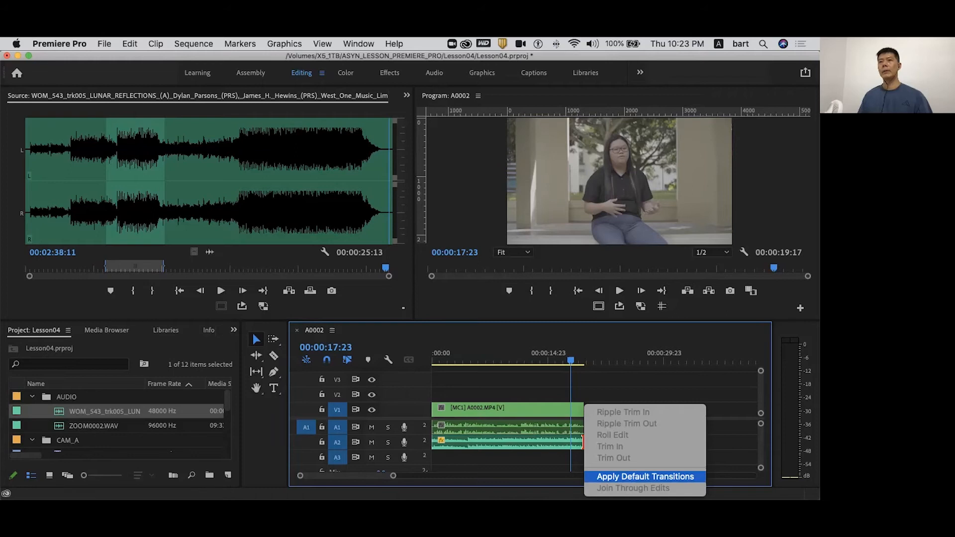
left_click(646, 476)
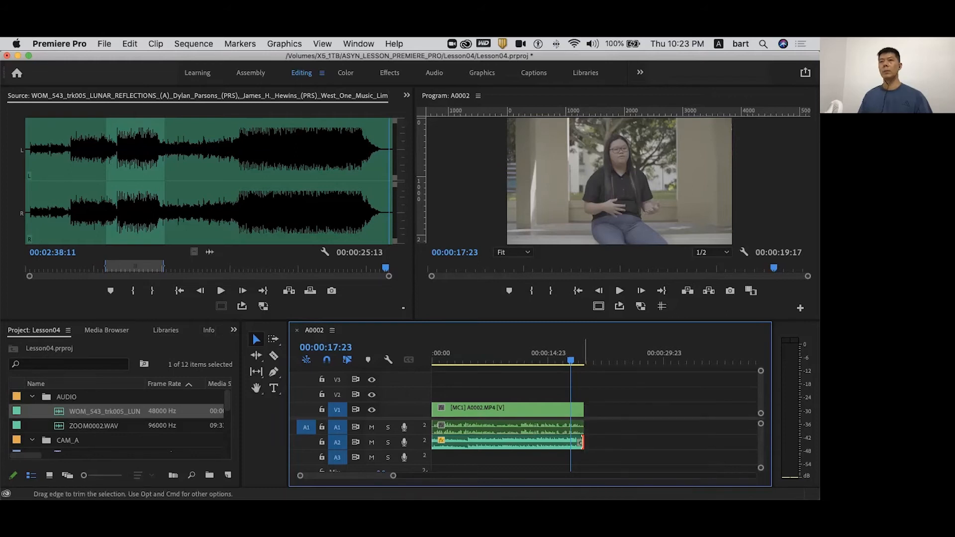
right_click(583, 406)
left_click(645, 478)
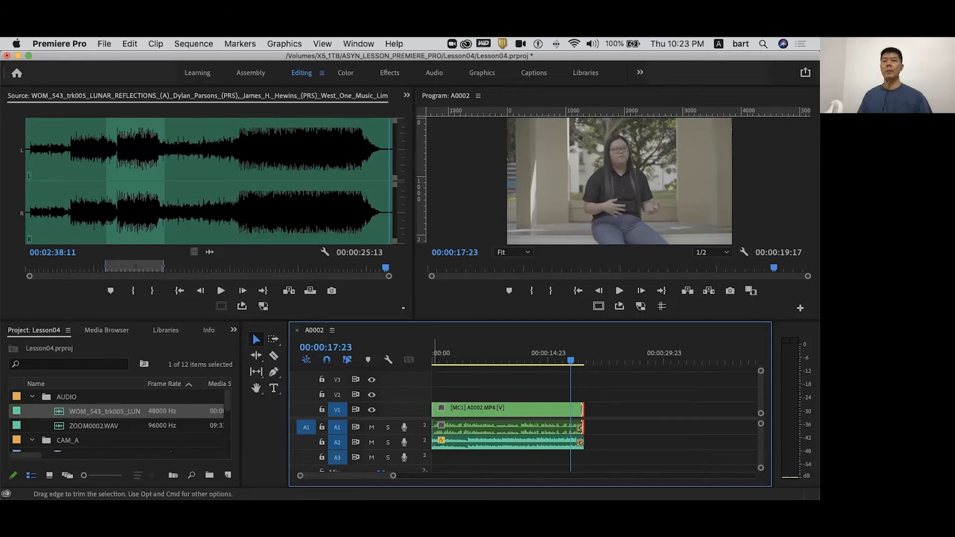
- Apply default transitions to the starts of the multicam and music clips, and play the sequence from the beginning
right_click(433, 407)
left_click(493, 475)
right_click(432, 405)
left_click(494, 477)
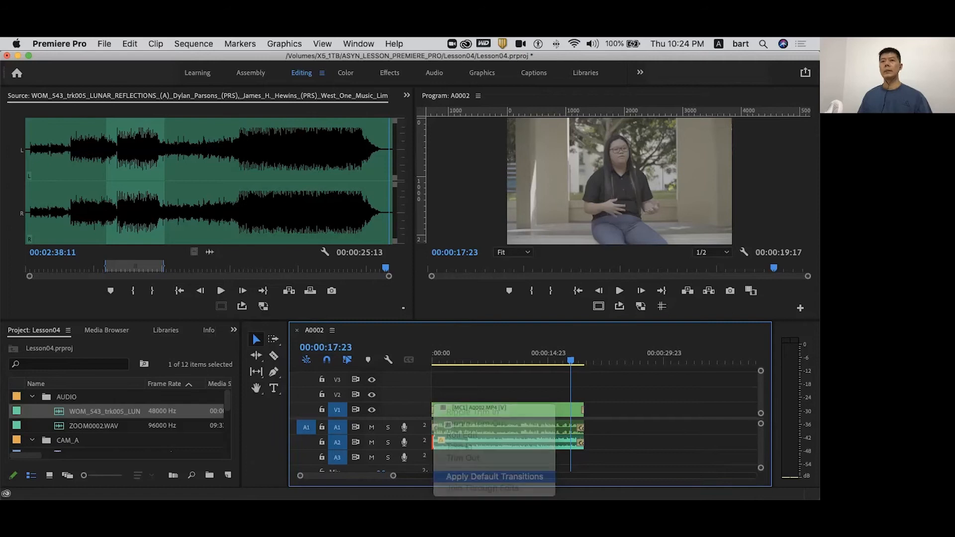
key("Home")
key("space")
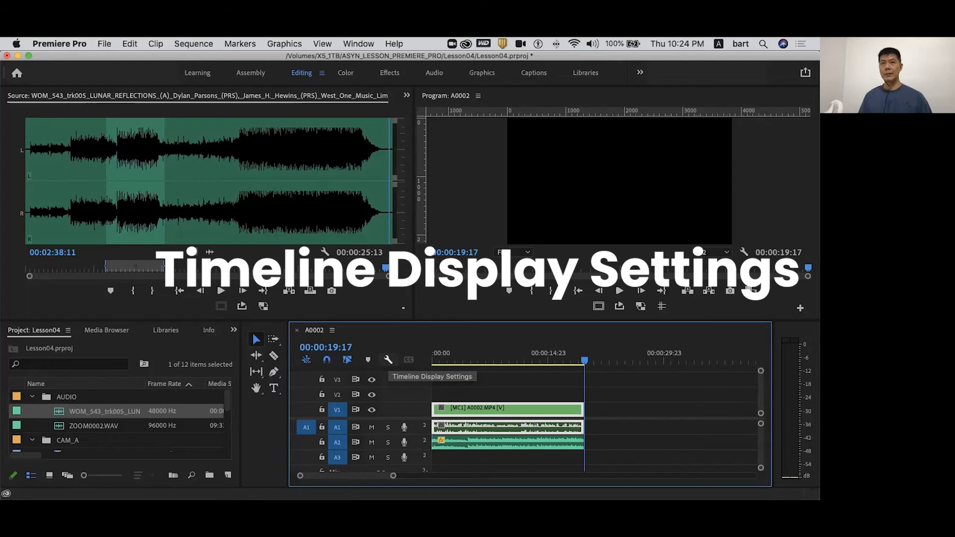
- Check the Show Audio Keyframes option in the timeline display settings, and expand track A1
left_click(388, 359)
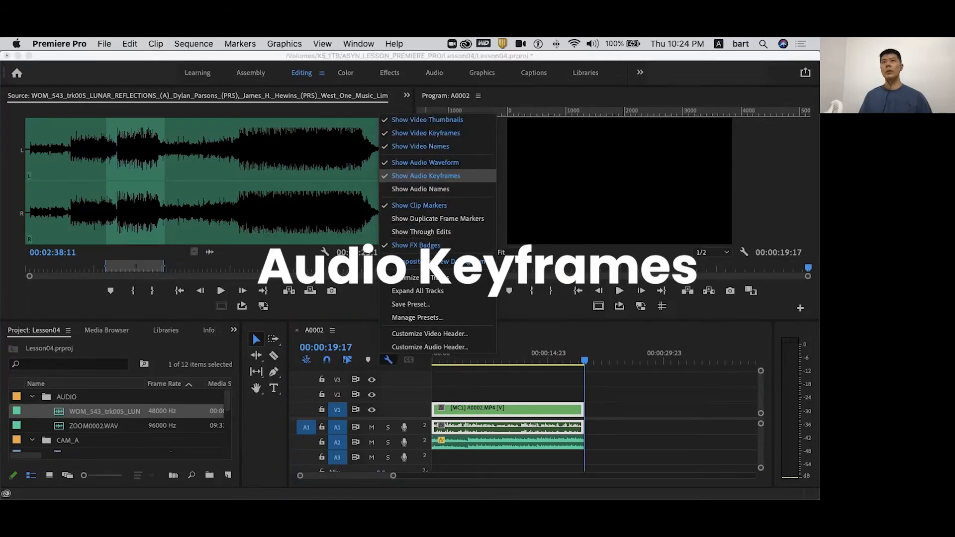
left_click(627, 360)
double_click(416, 430)
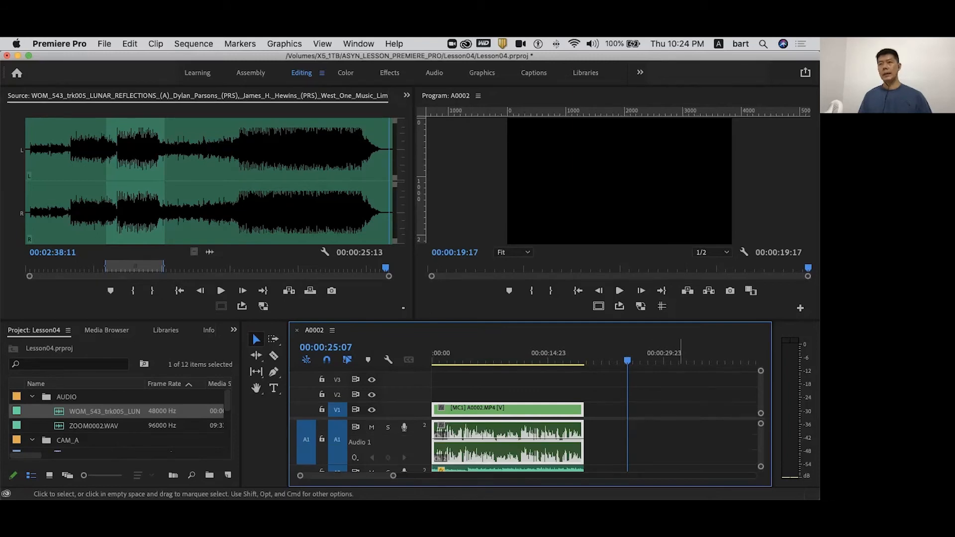
- Keyframe a volume fade-in at the start of the A1 dialogue with the Pen tool, and play the sequence from the beginning
left_click_drag(393, 476, 387, 477)
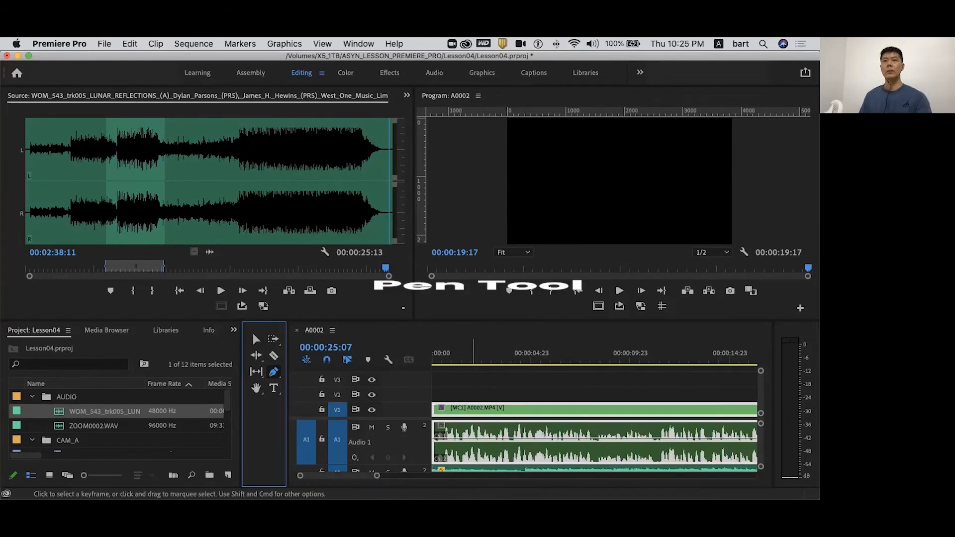
left_click(179, 321)
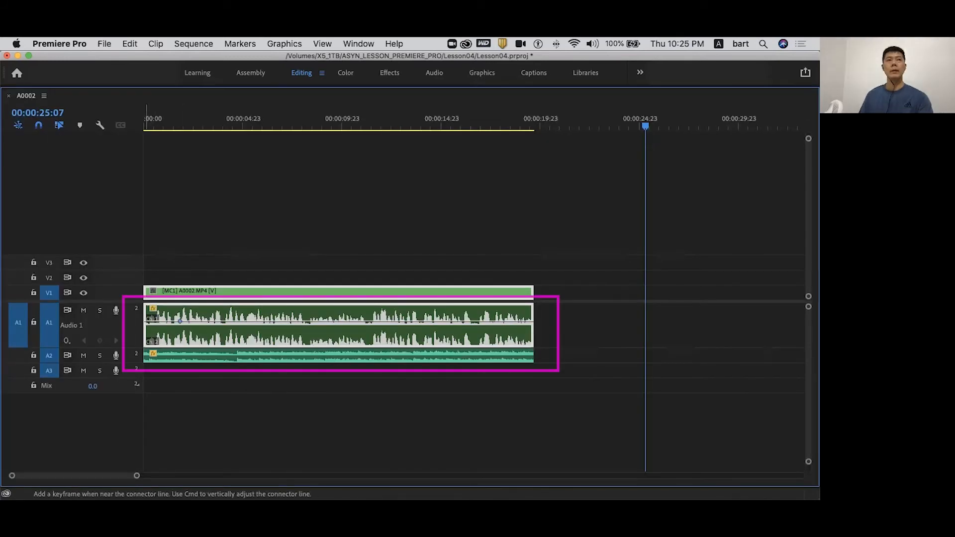
left_click_drag(146, 322, 165, 326)
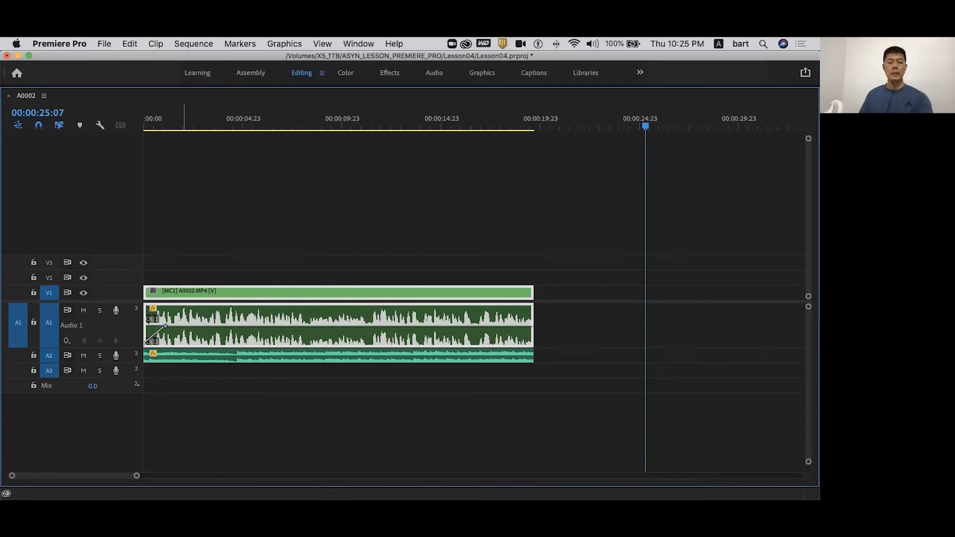
key("grave")
key("Home")
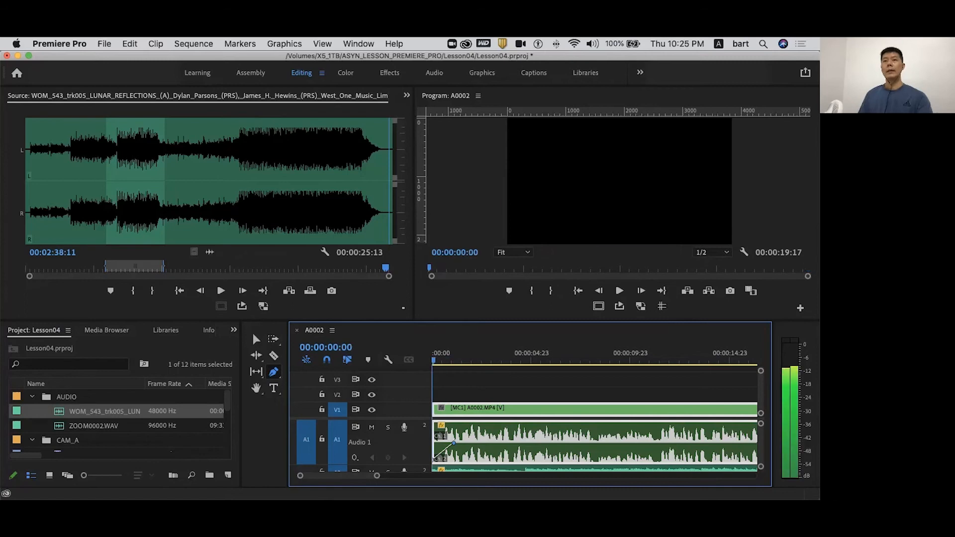
key("space")
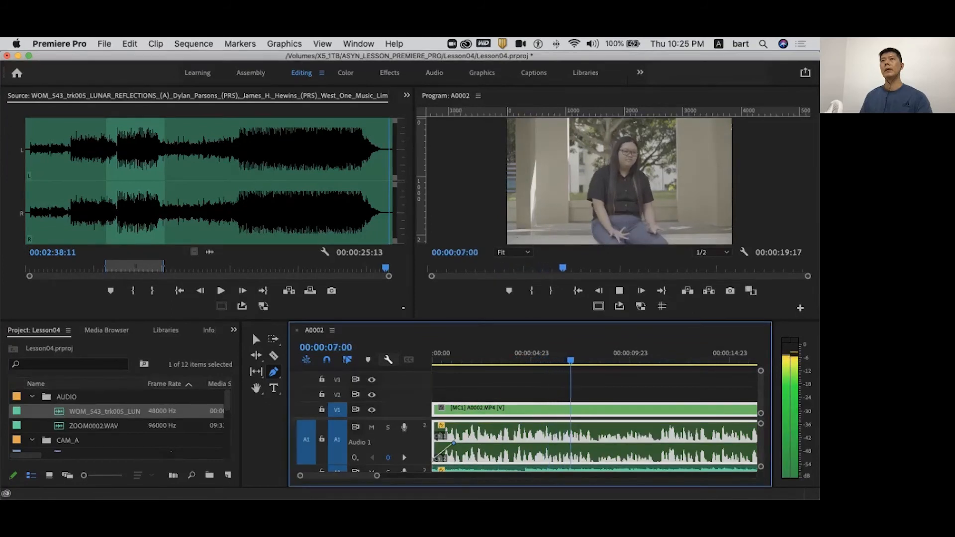
key("space")
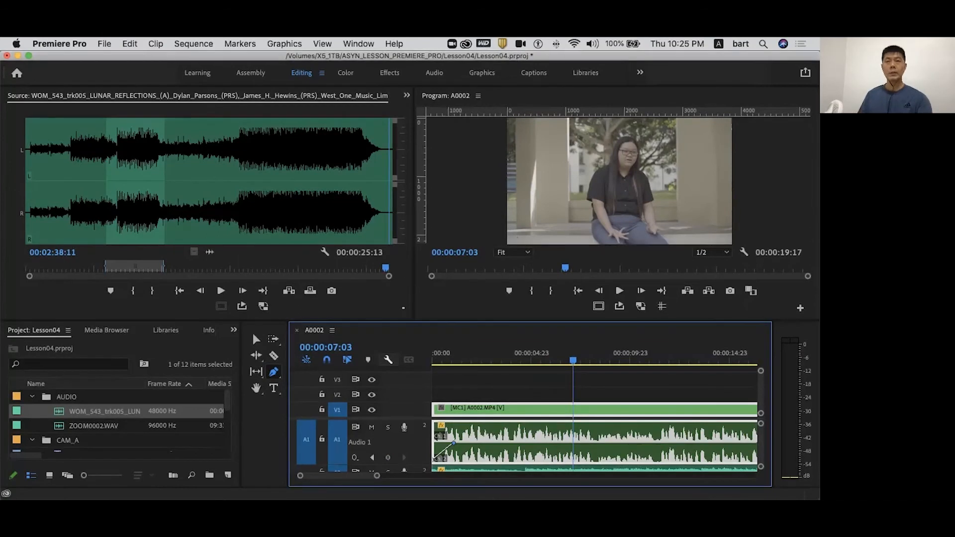
- Expand track A2 in the maximized timeline and add two volume keyframes that lower the music shortly after its start
key("grave")
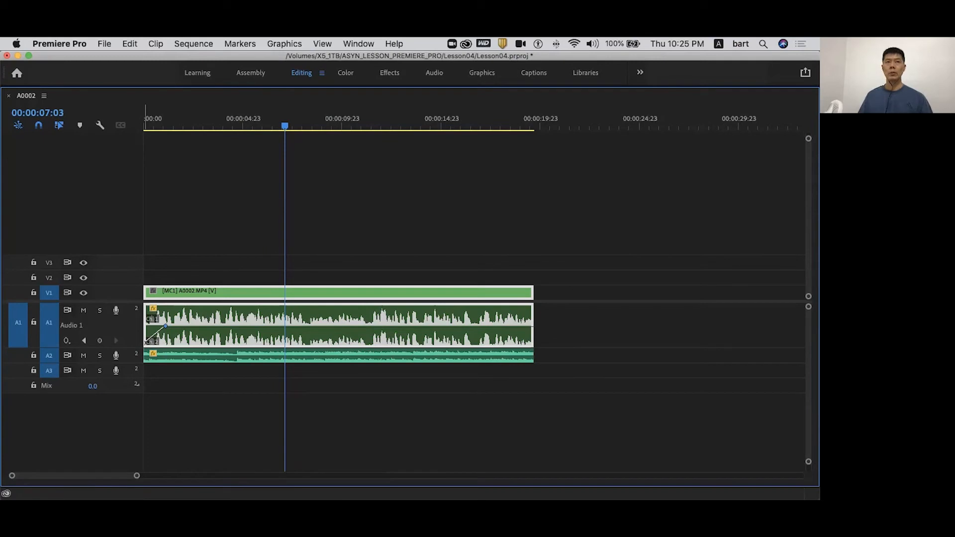
double_click(128, 356)
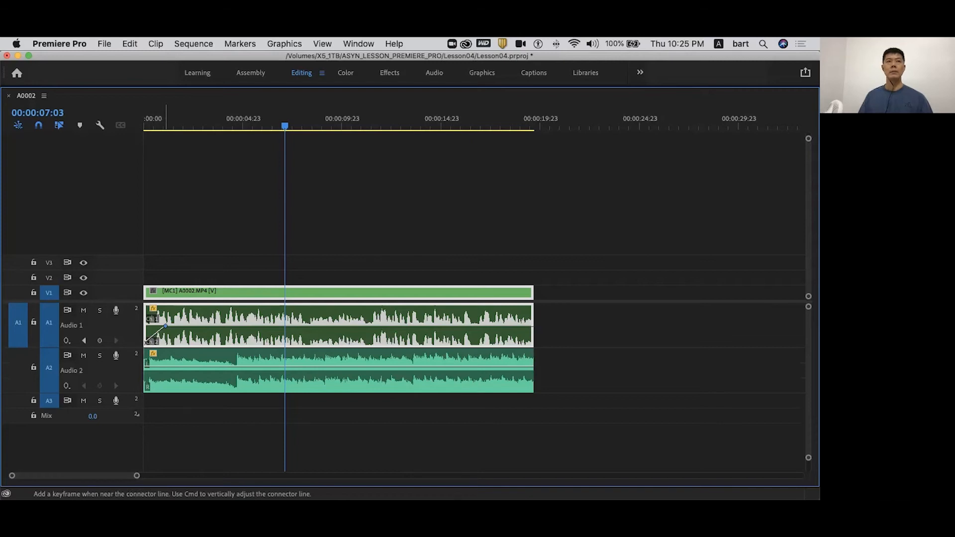
left_click(164, 367)
left_click_drag(178, 367, 178, 378)
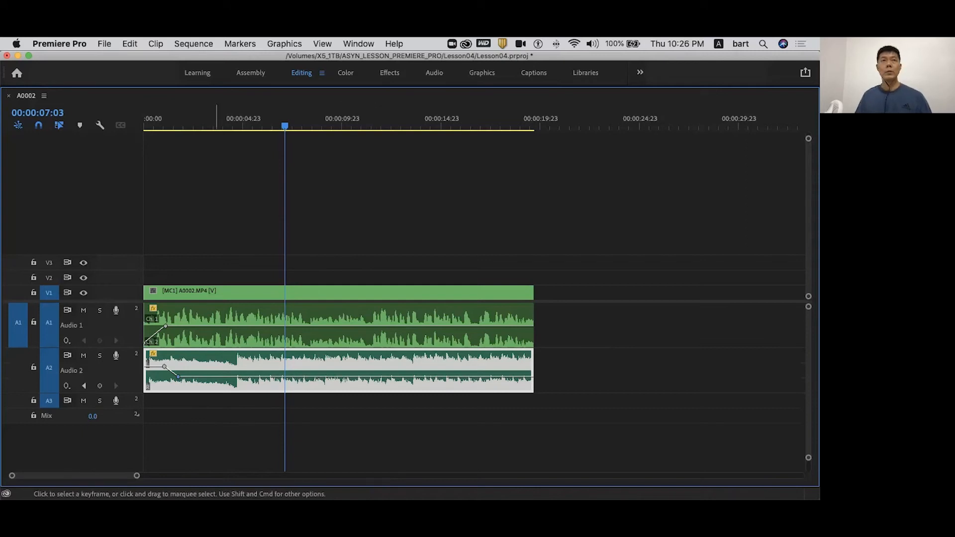
- Play the sequence from the start to hear the keyframed music, and restore the timeline to its normal panel size
left_click_drag(183, 124, 145, 124)
key("space")
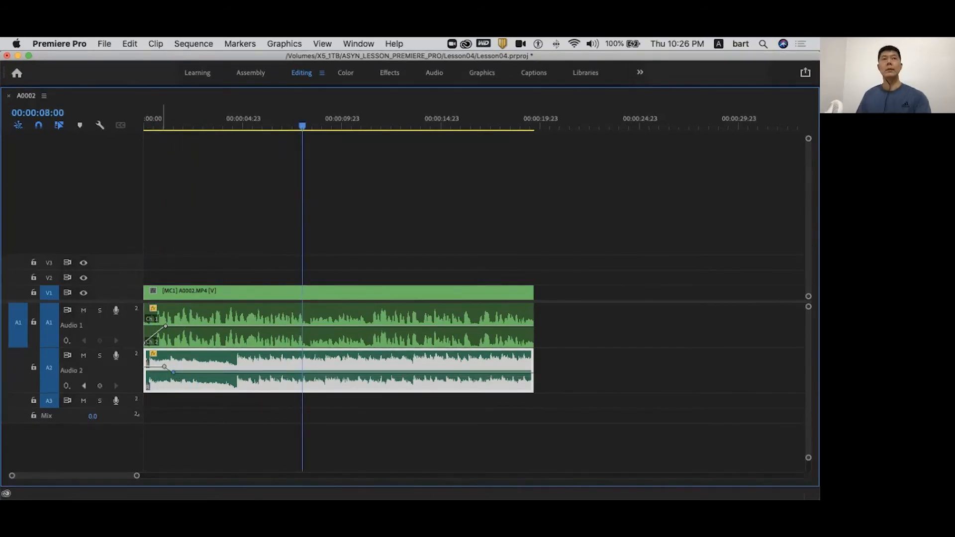
key("grave")
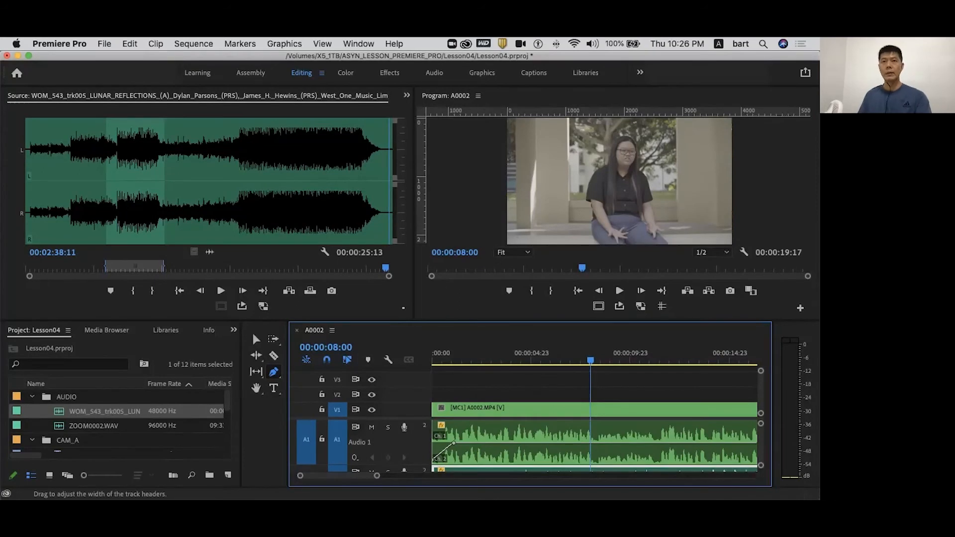
key("shift+minus")
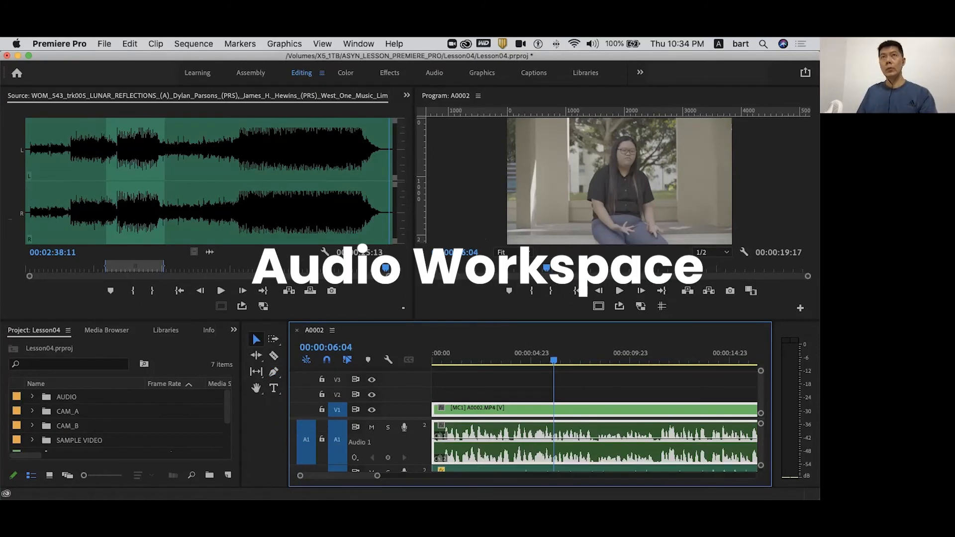
- Switch to the Audio workspace, solo track A1, and listen to the dialogue from 00:00:04:16
left_click(434, 72)
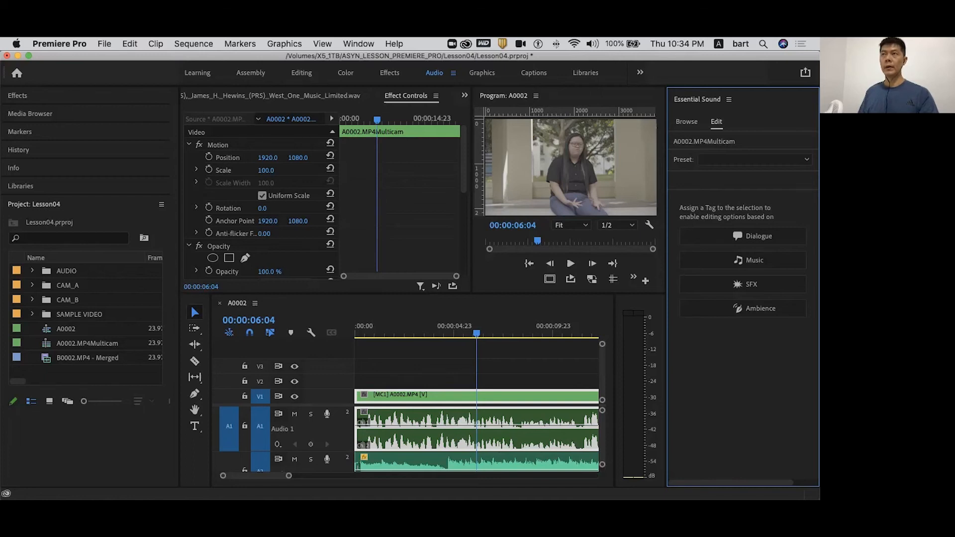
left_click(447, 332)
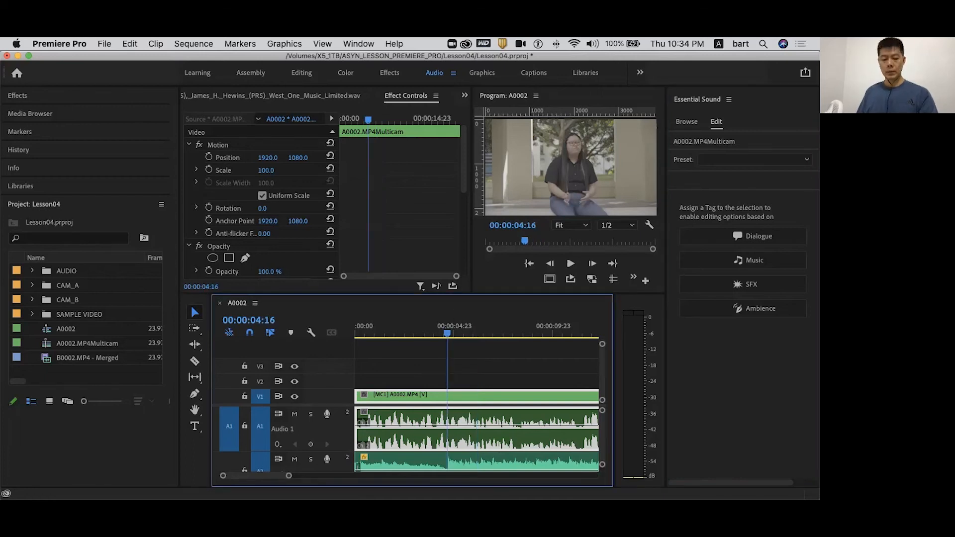
left_click(311, 413)
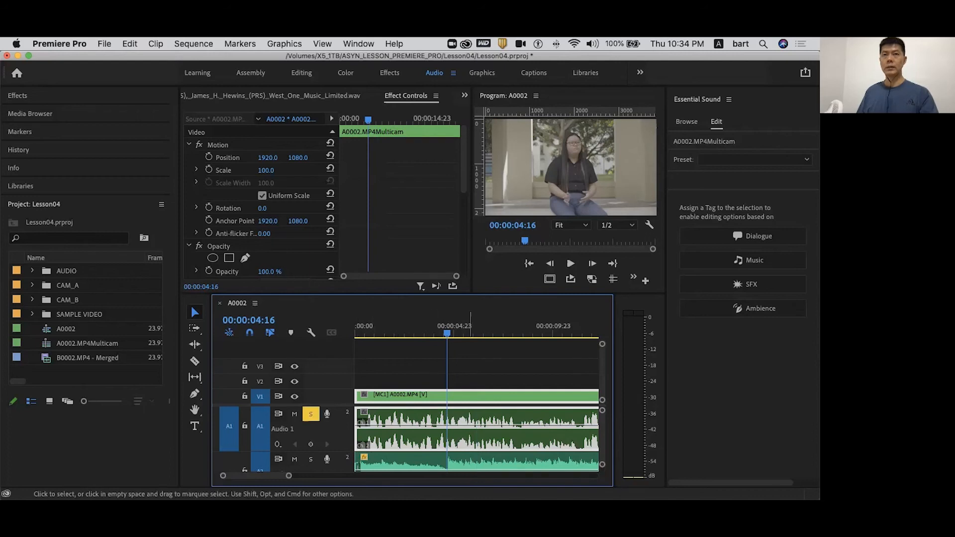
key("space")
key("space")
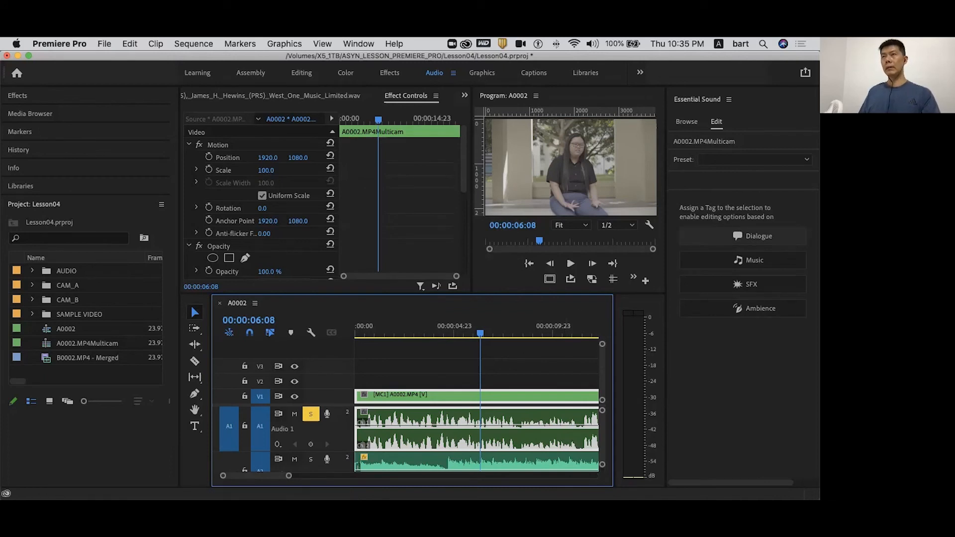
- Tag the multicam clip's audio as Dialogue and apply the Balanced Female Voice preset
left_click(753, 236)
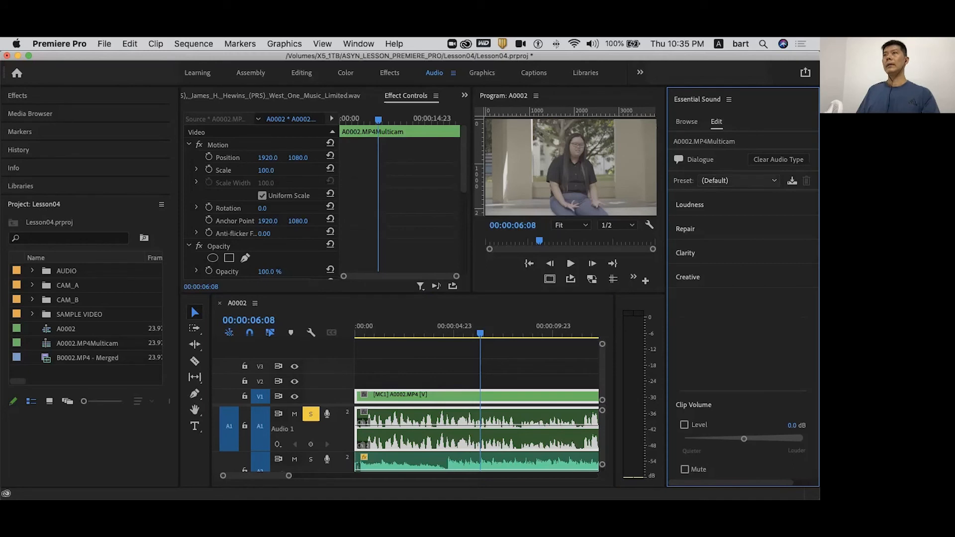
left_click(737, 180)
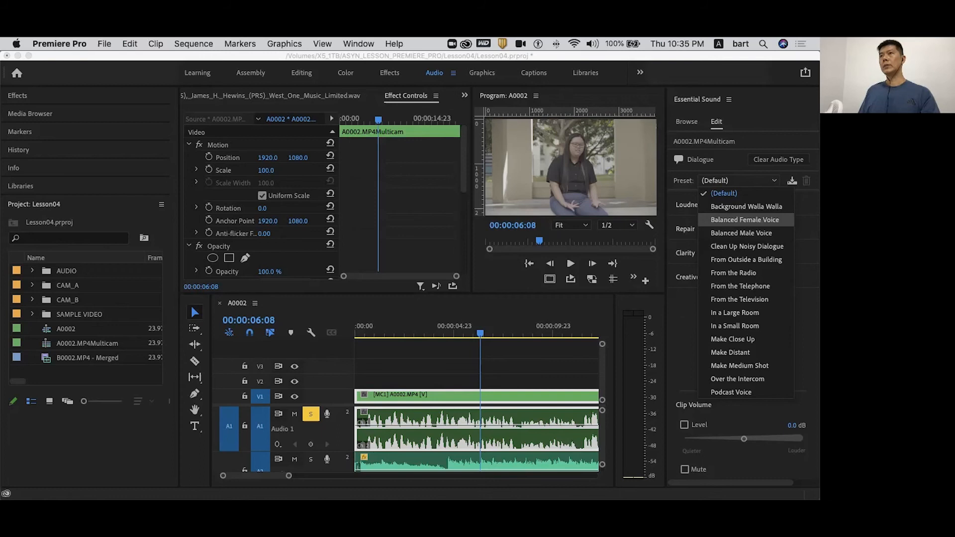
left_click(745, 219)
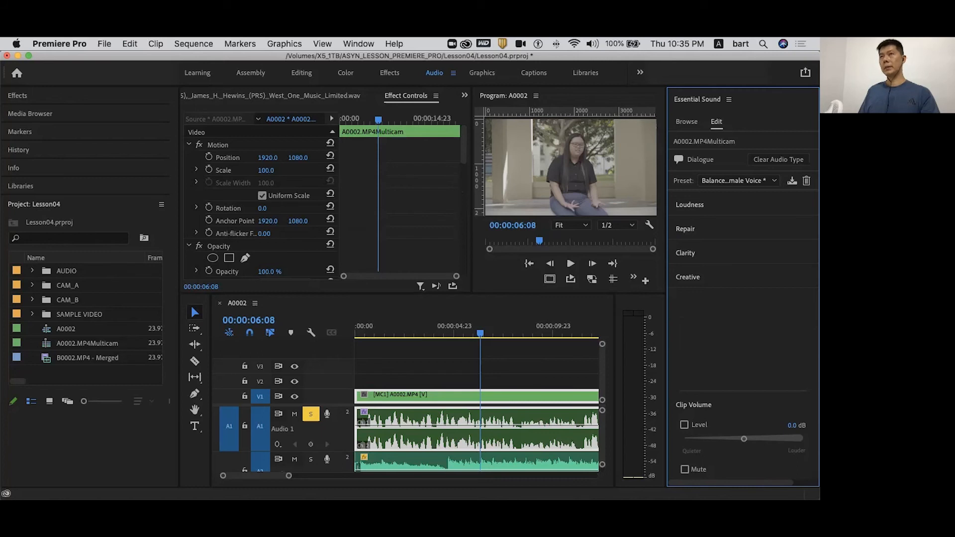
- Expand the Loudness, Repair and Clarity sections of the dialogue settings and examine the options the preset uses
left_click(690, 205)
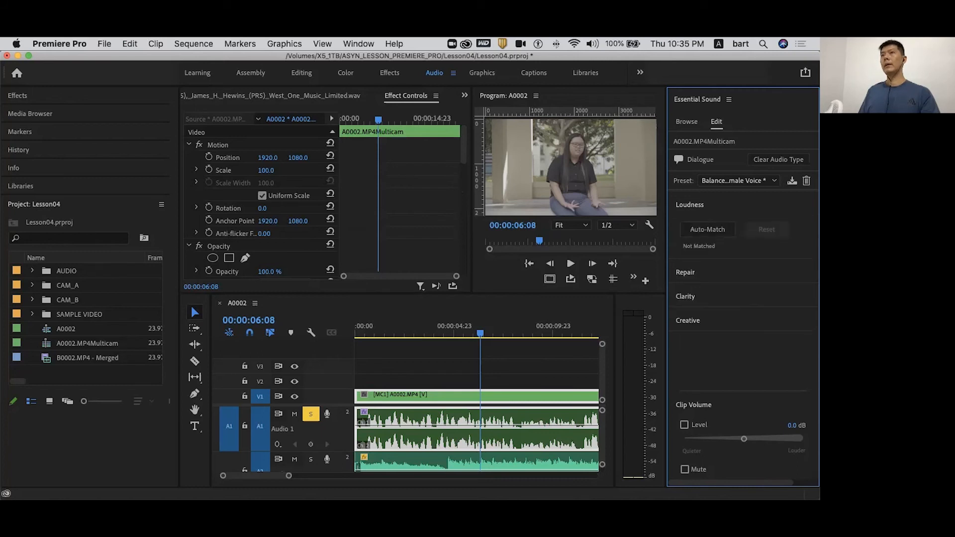
left_click(685, 273)
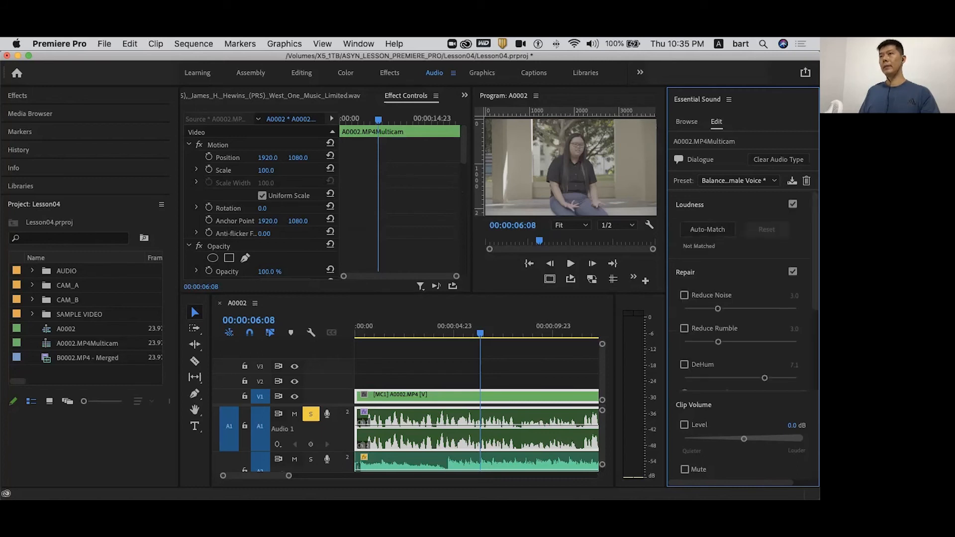
scroll(741, 299, "down", 5)
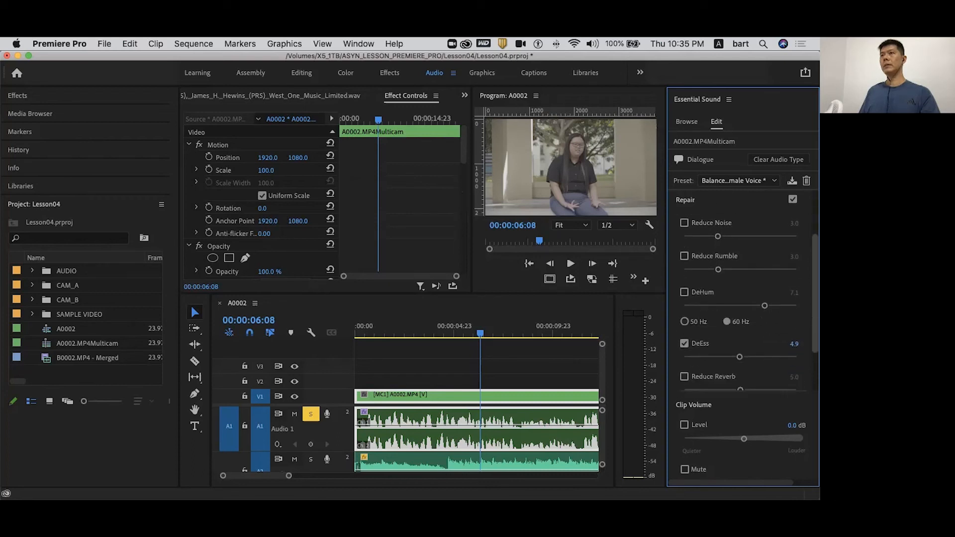
left_click(686, 356)
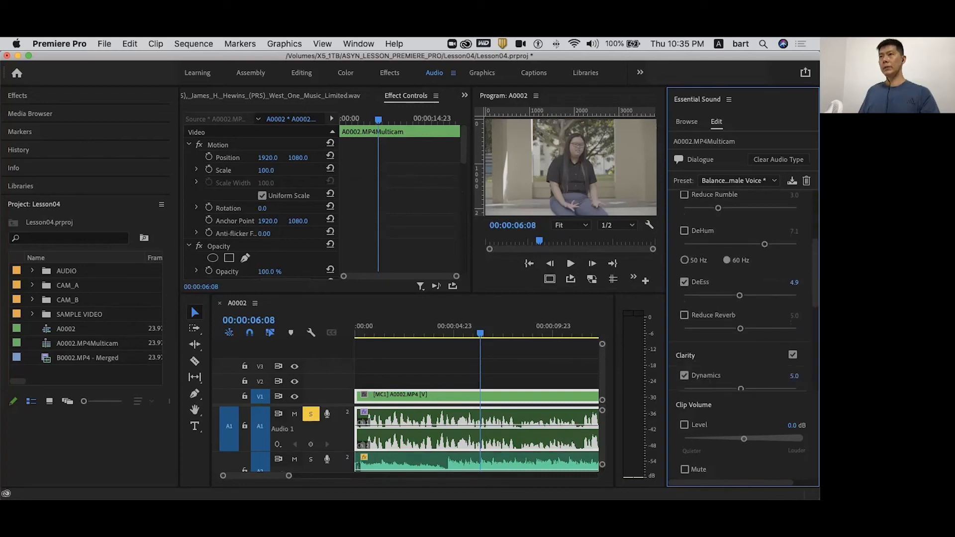
scroll(741, 299, "down", 3)
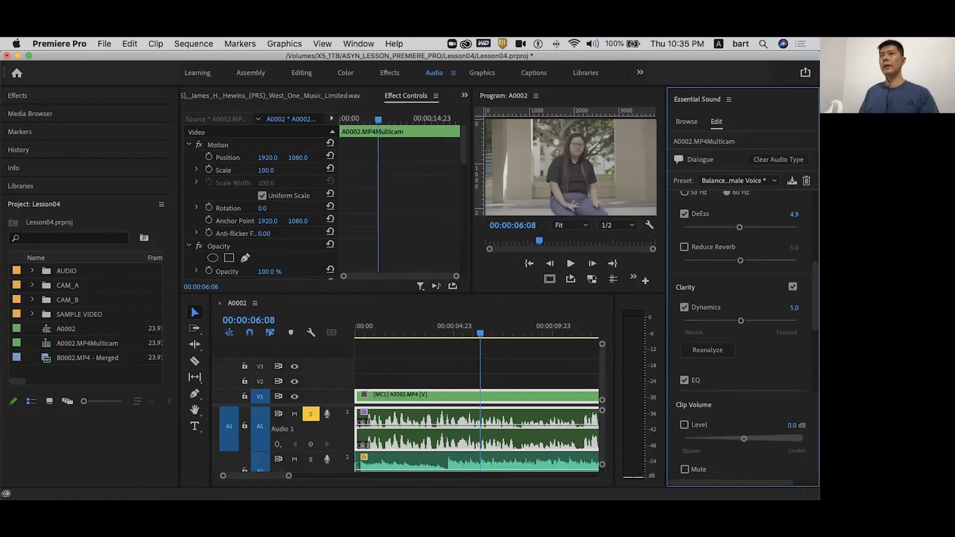
- Play the dialogue with the preset, lower the Clarity Dynamics amount to 2.9, and replay the passage to compare
left_click_drag(483, 333, 464, 333)
key("space")
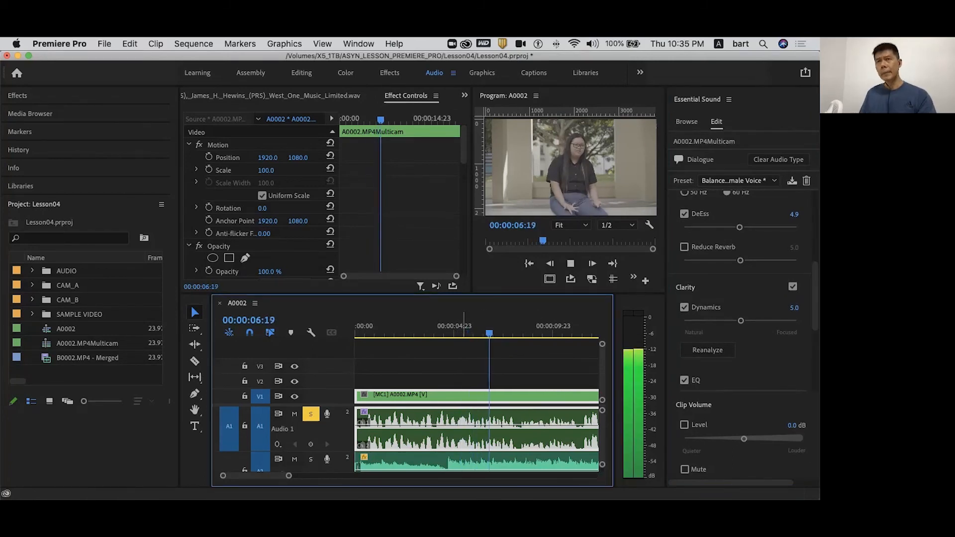
key("space")
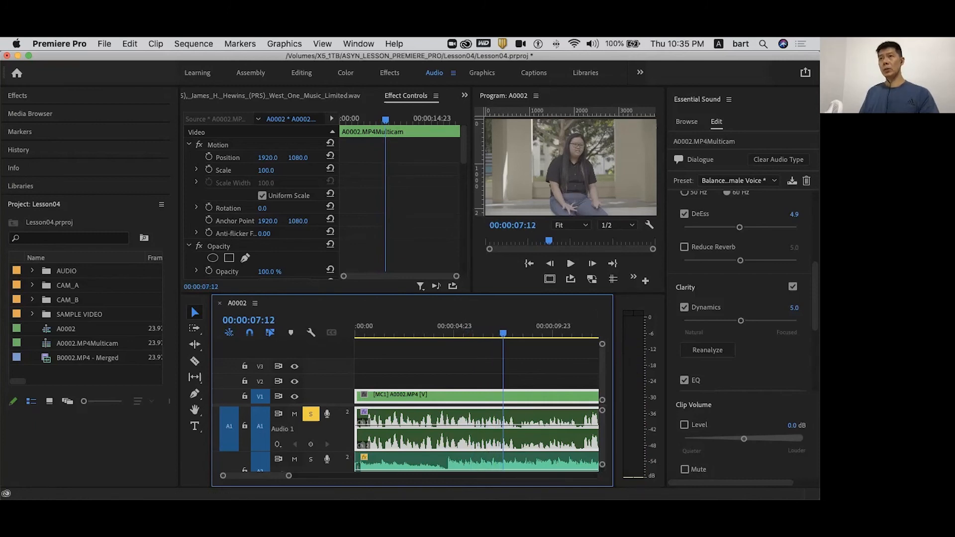
left_click_drag(741, 321, 717, 321)
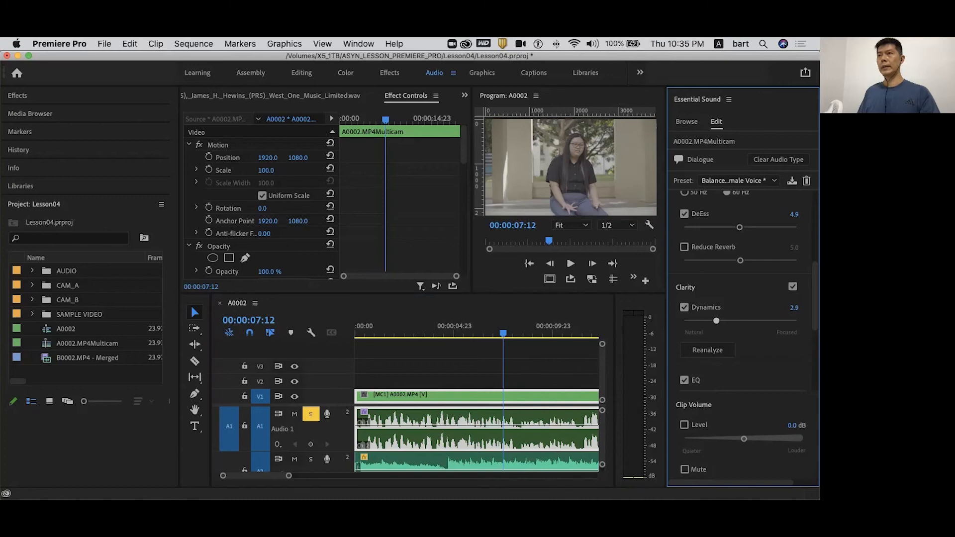
left_click(475, 328)
key("space")
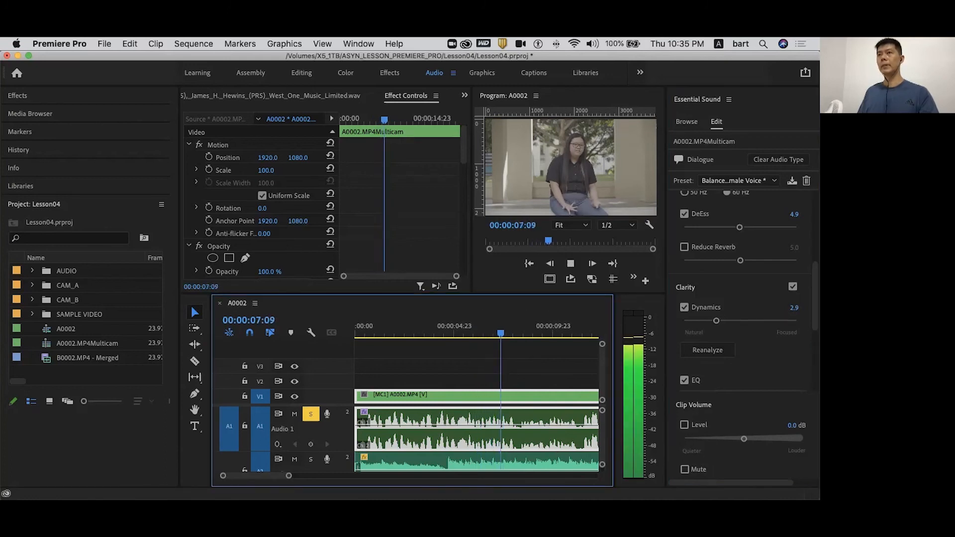
key("space")
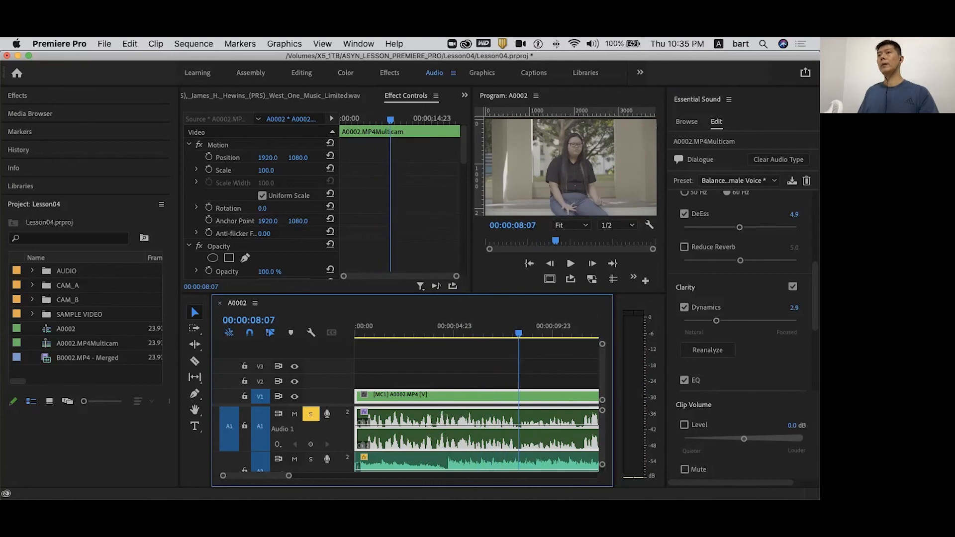
- Switch the dialogue's Enhance Speech type to Low Tone and play the passage to hear the difference
left_click_drag(815, 298, 815, 343)
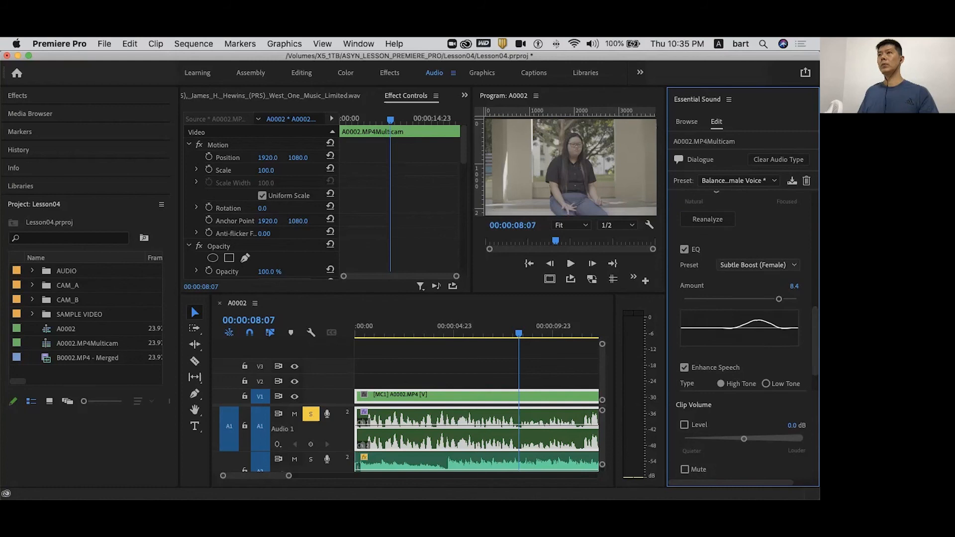
scroll(746, 338, "down", 3)
left_click(766, 344)
left_click(502, 329)
key("space")
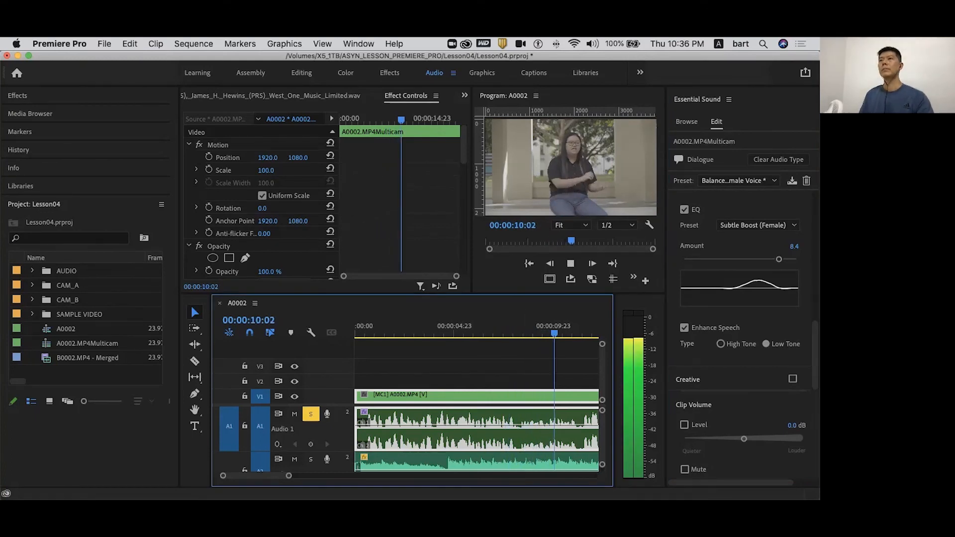
key("space")
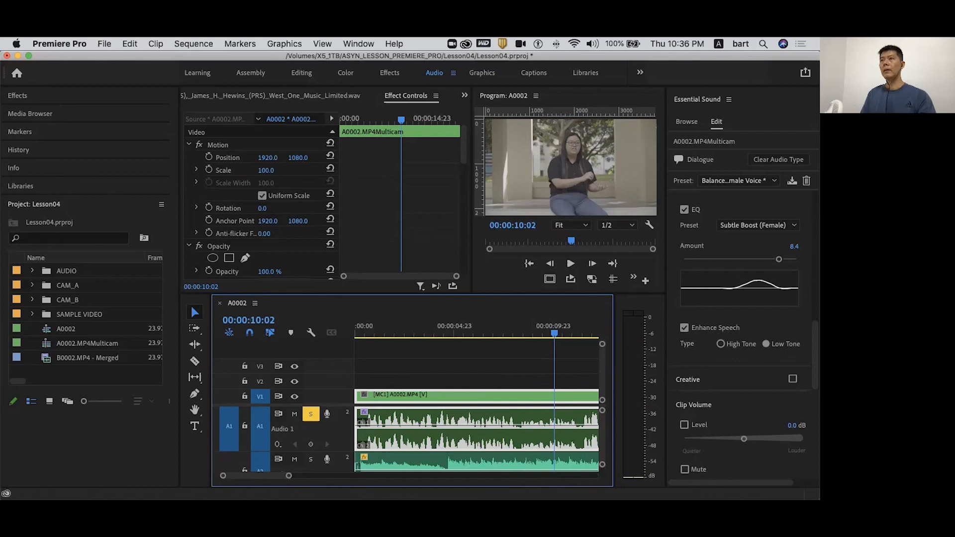
- Tag the music clip on track A2 as Music and review the presets available for it
scroll(742, 299, "up", 10)
scroll(741, 298, "up", 1)
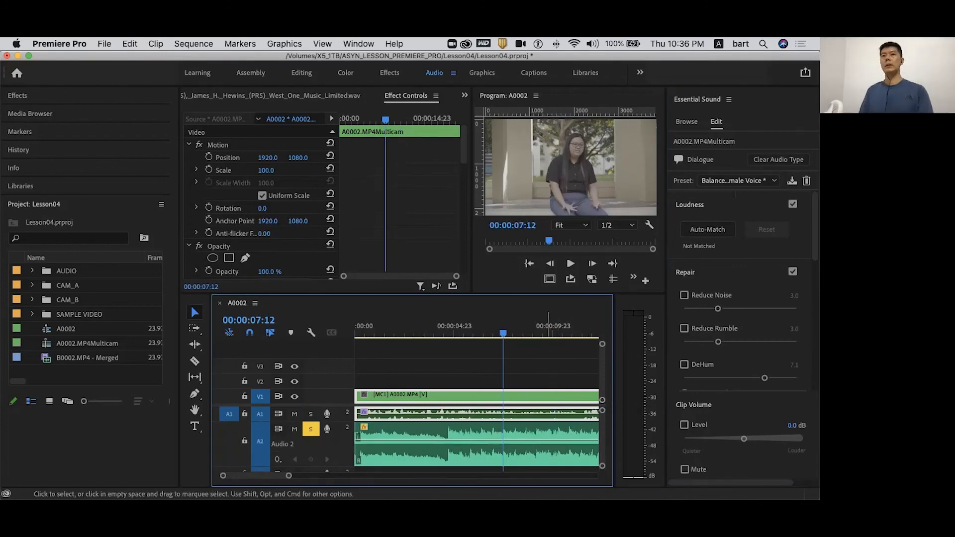
left_click(498, 450)
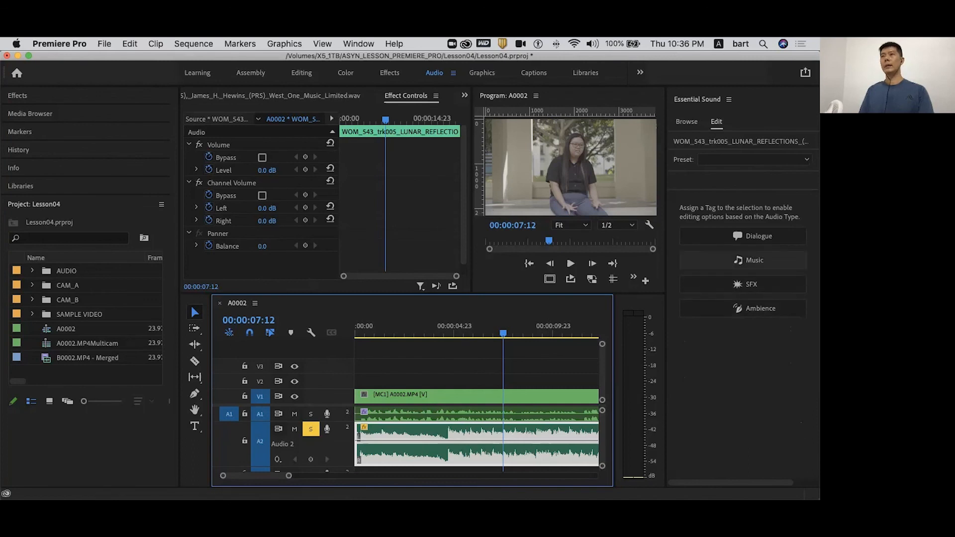
left_click(754, 260)
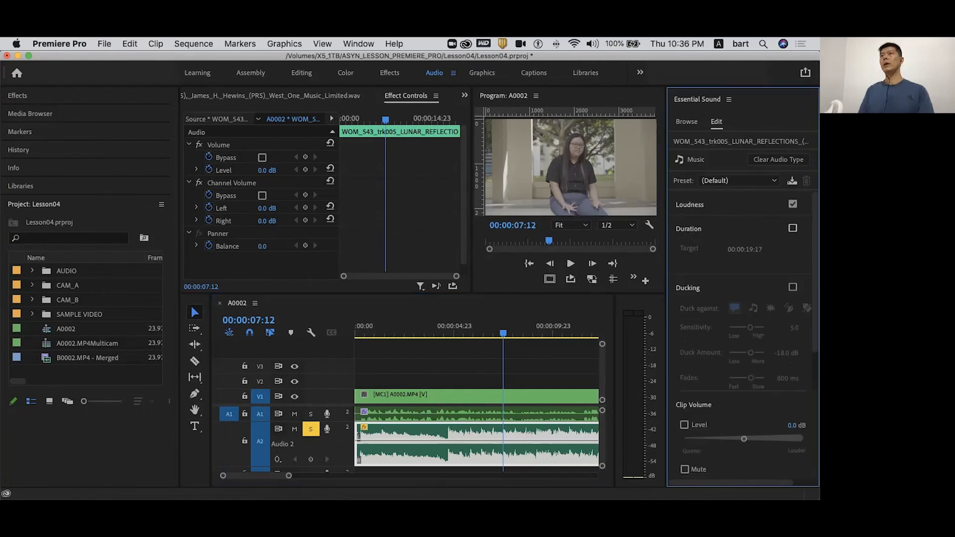
left_click(739, 181)
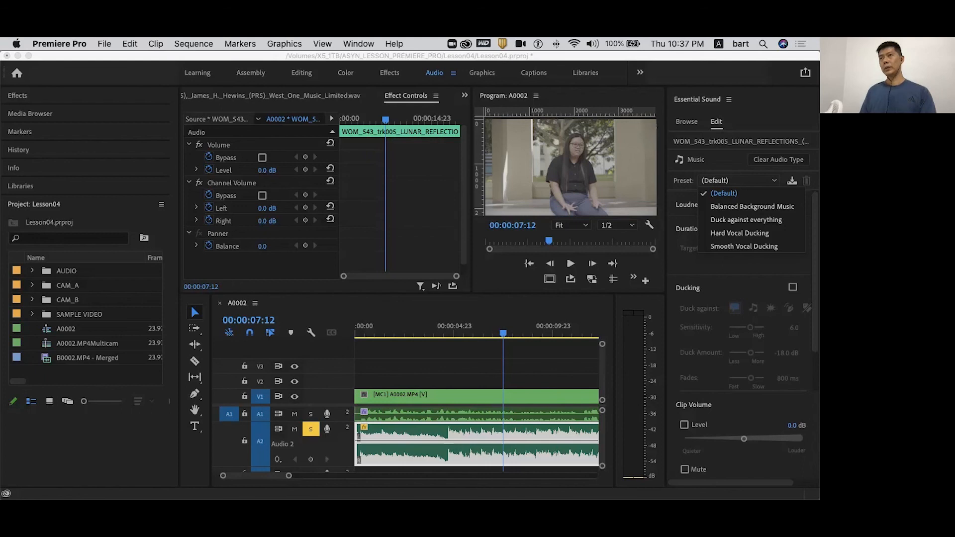
left_click(740, 233)
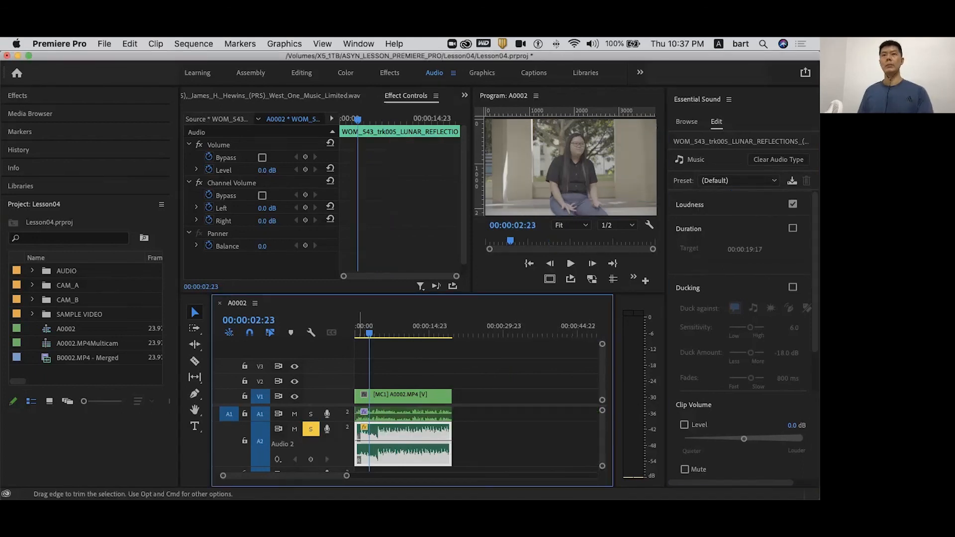
- Trim the multicam clip to start at 00:00:02:23 and last about 00:00:13:05, and play it with the music
left_click_drag(356, 414, 372, 414)
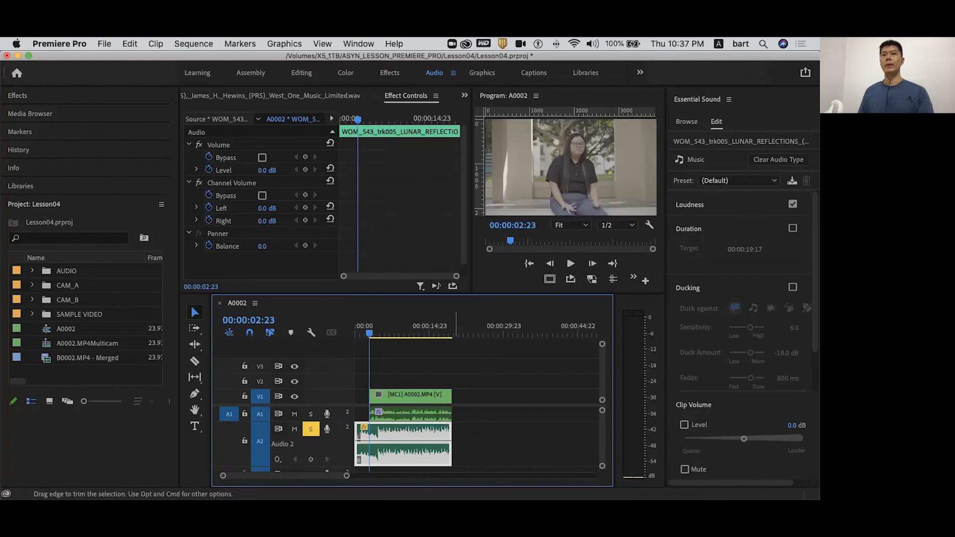
left_click_drag(451, 414, 434, 414)
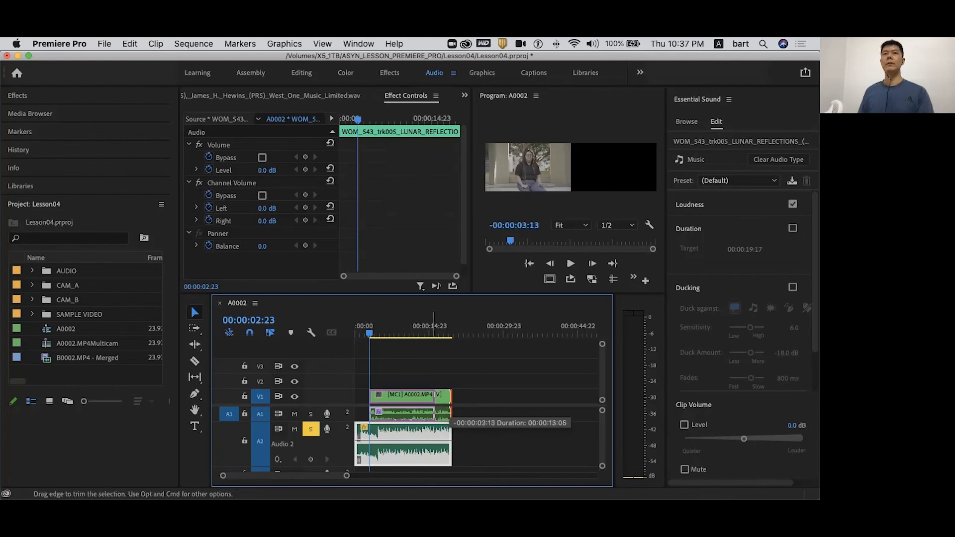
key("space")
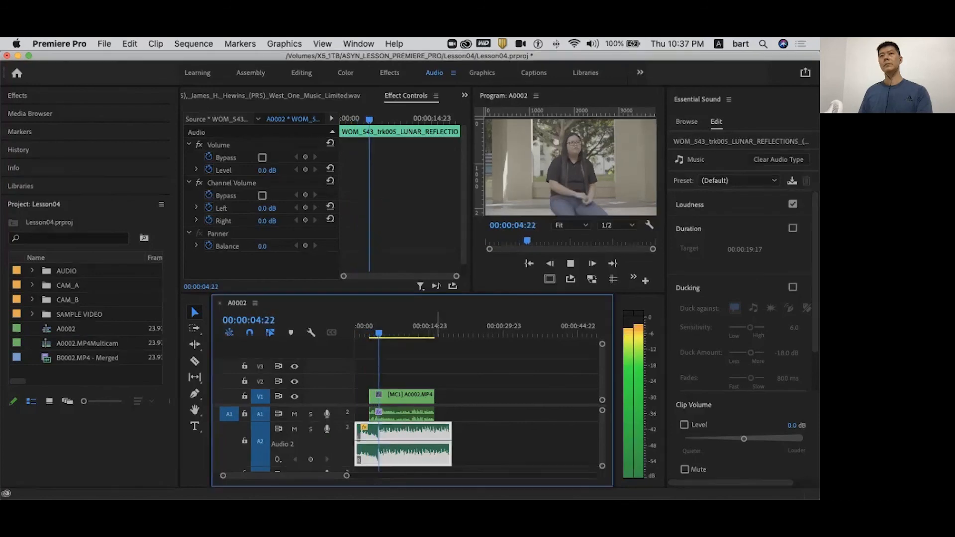
key("space")
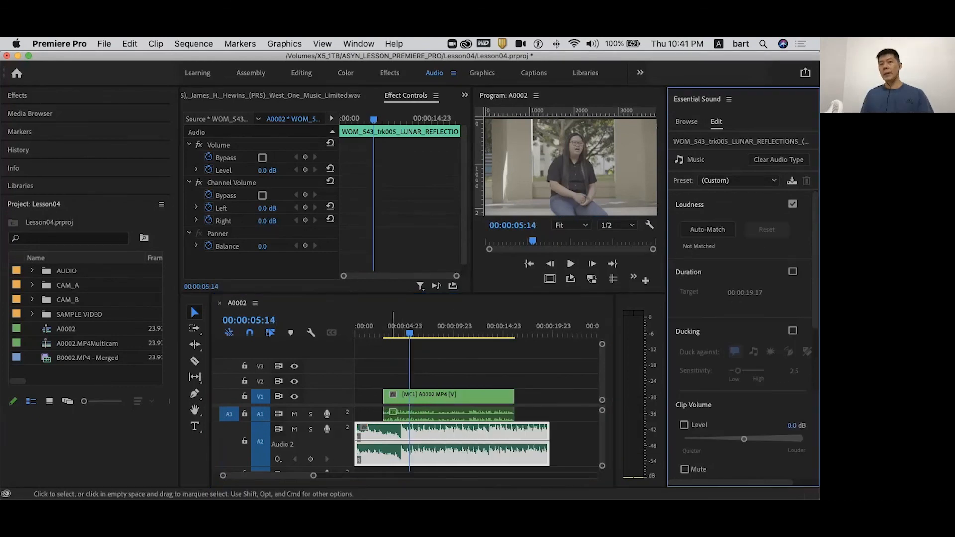
- Add Pen tool volume keyframes on the music clip around the dialogue's start and end, dipping the level to -2.8 dB between them
key("p")
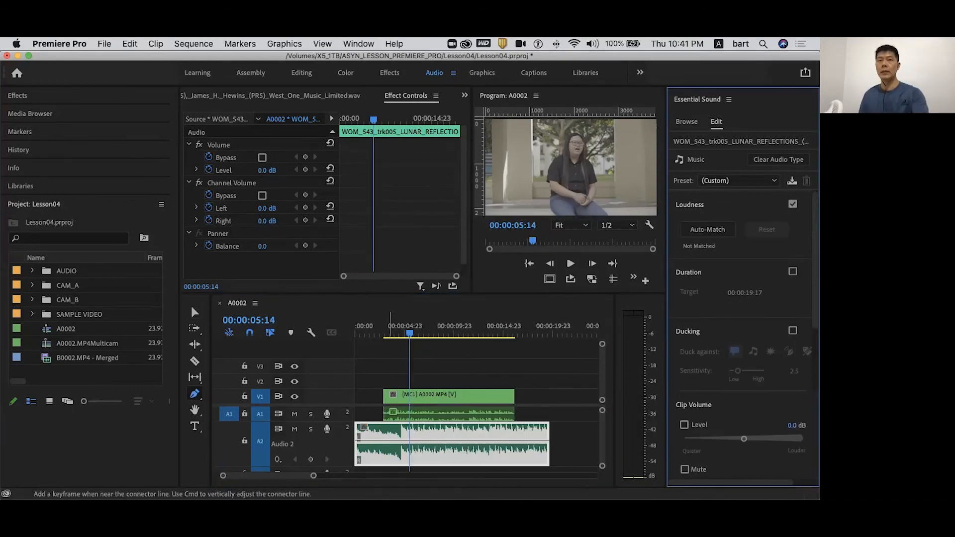
left_click(383, 441)
left_click_drag(388, 441, 389, 442)
left_click(506, 443)
left_click(514, 441)
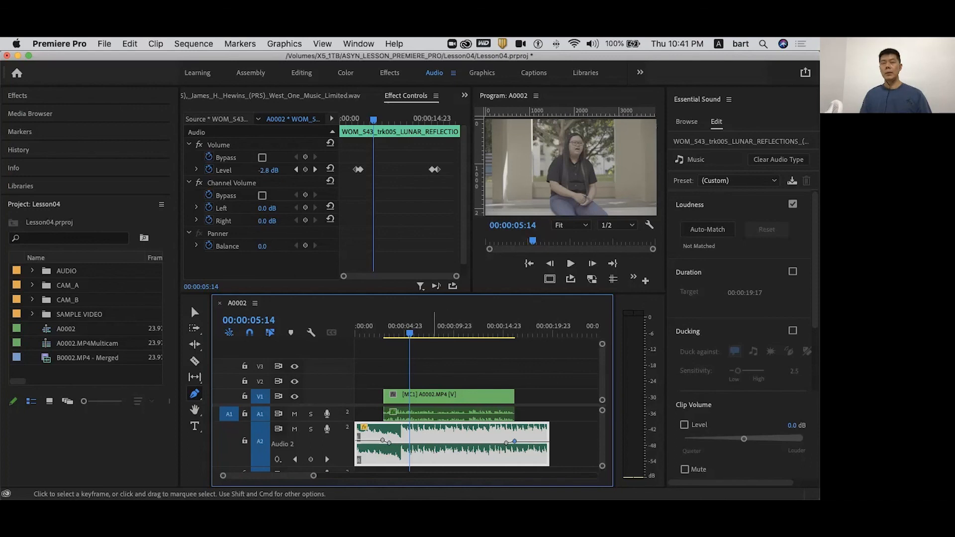
- Delete the manual volume keyframes from the music clip and return to the Selection tool
key("Delete")
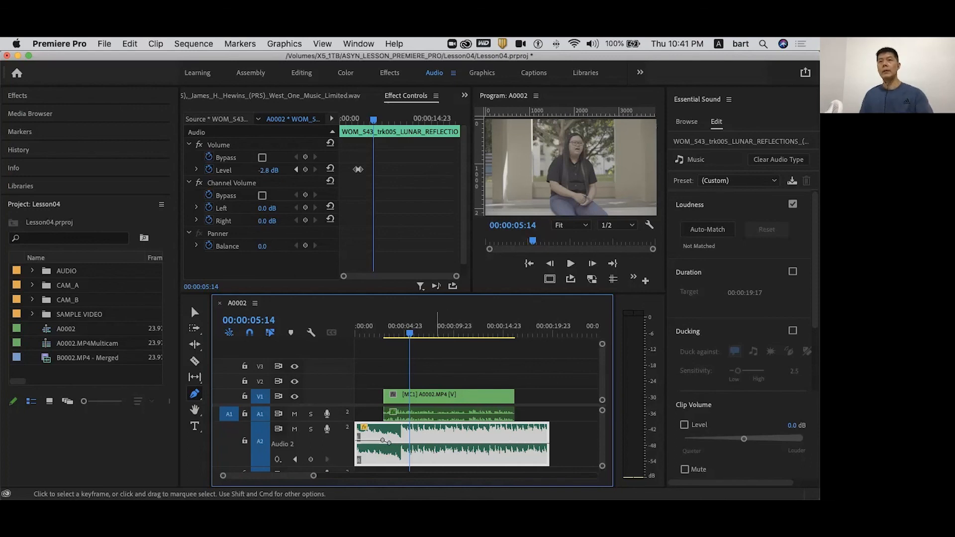
key("Delete")
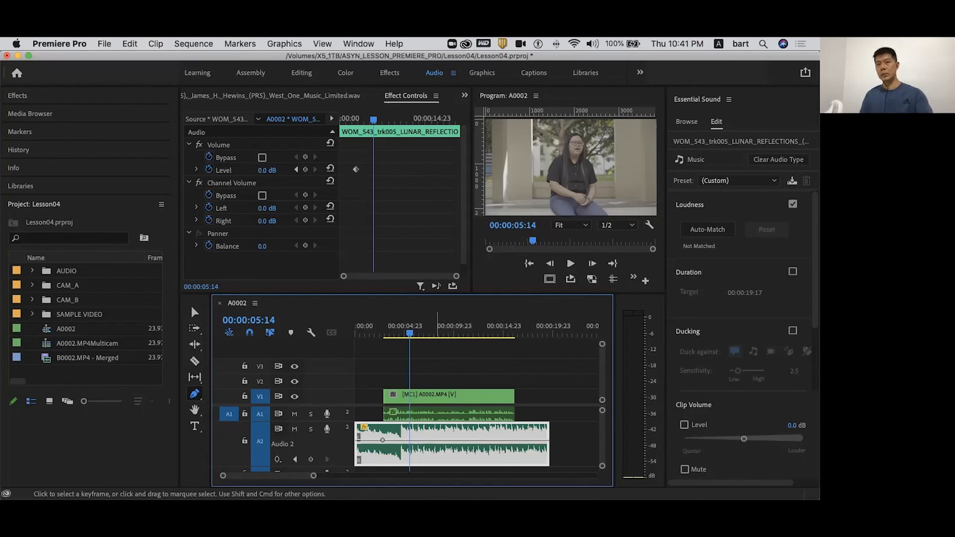
key("v")
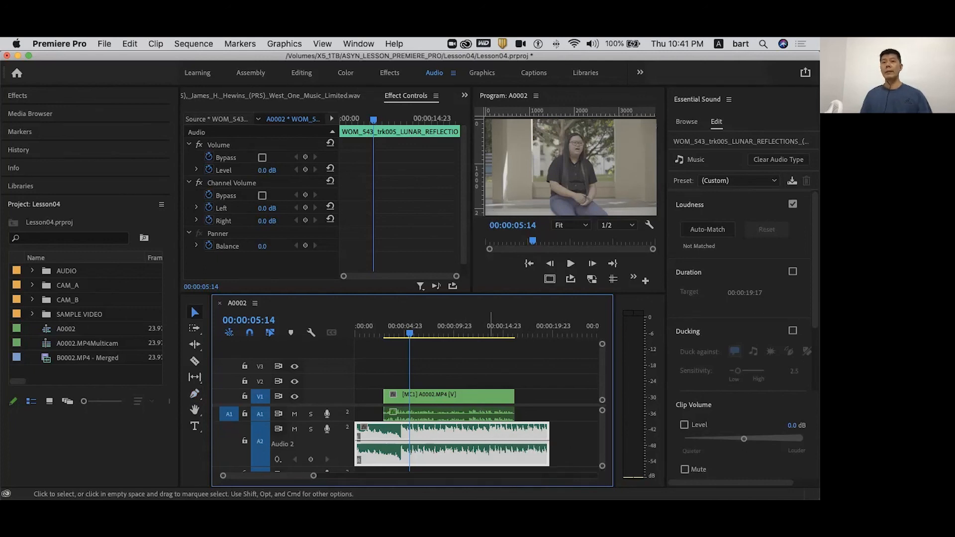
- Select the music clip, collapse its Loudness and Duration settings, and enable Ducking
left_click(492, 414)
left_click(498, 442)
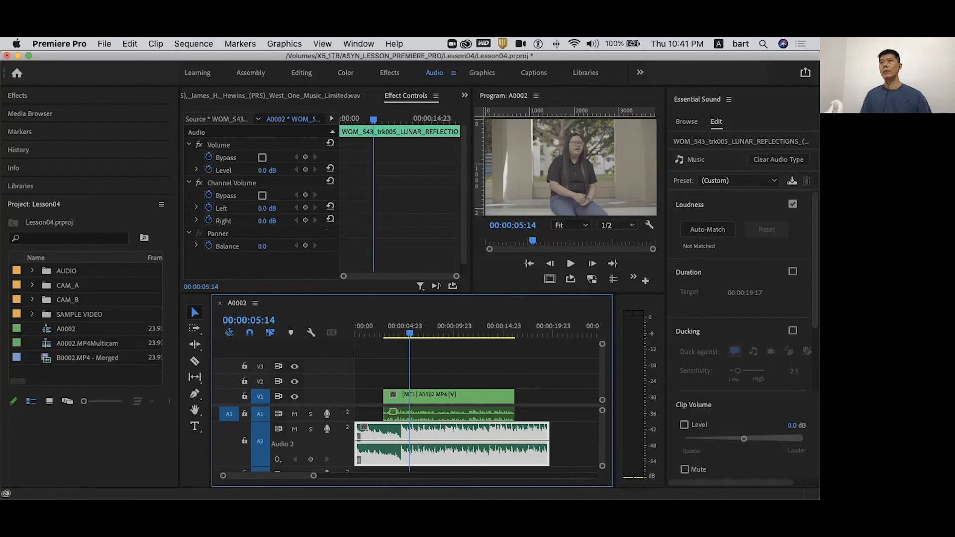
left_click(690, 205)
left_click(689, 229)
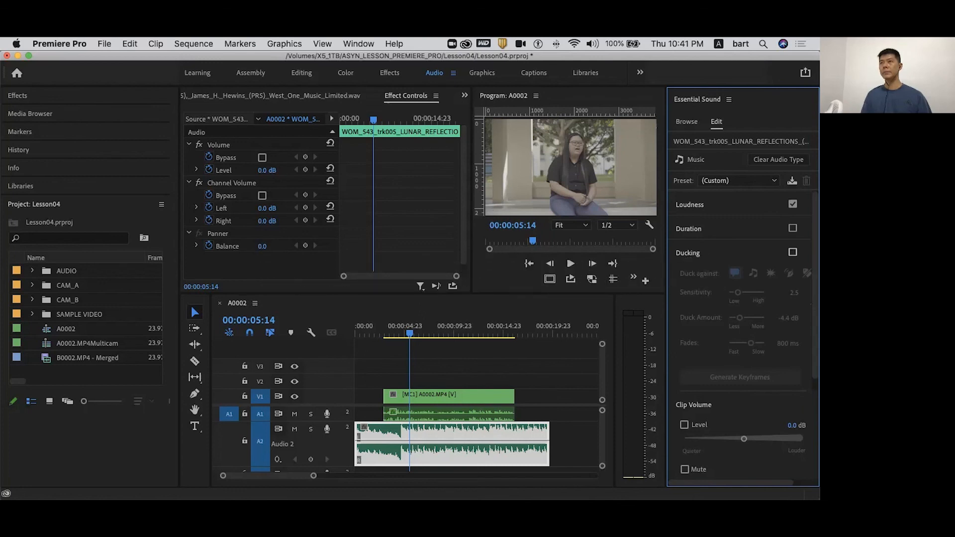
left_click(793, 253)
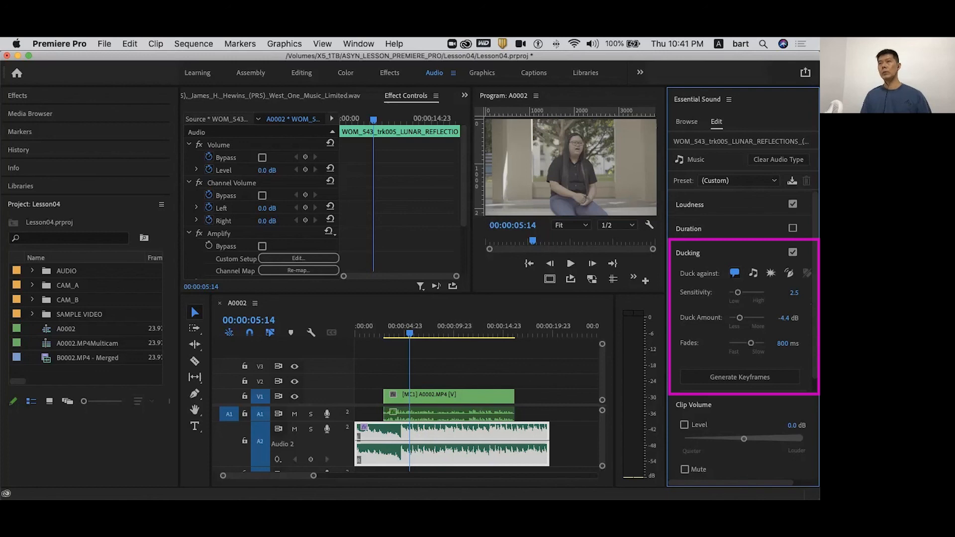
- Duck the music against dialogue with Sensitivity 2.2 and Duck Amount -2.4 dB, and generate the keyframes
left_click(735, 272)
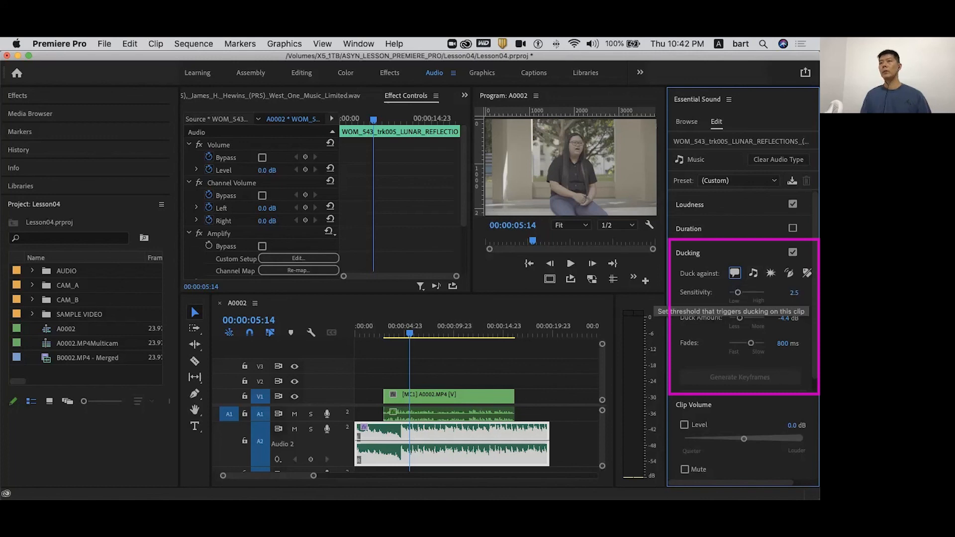
left_click_drag(738, 292, 736, 292)
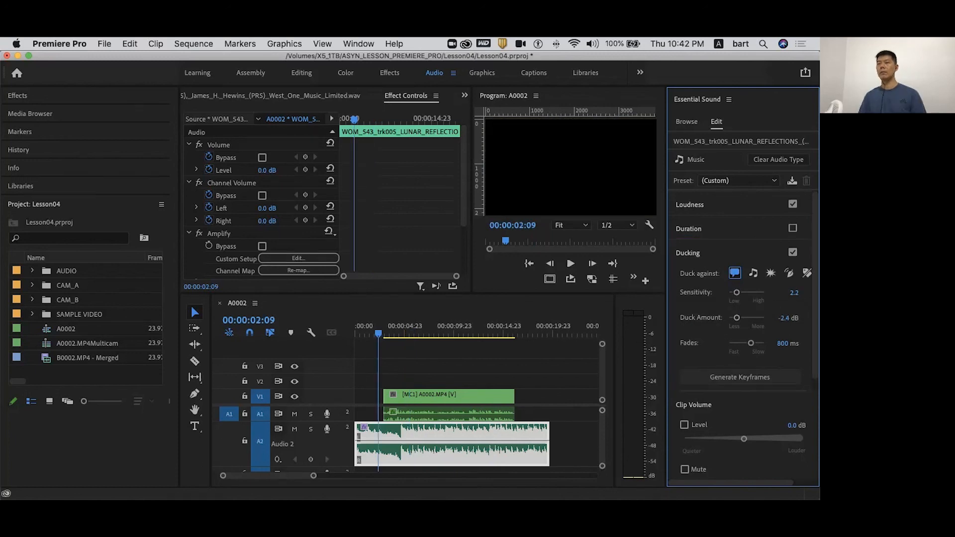
left_click(740, 377)
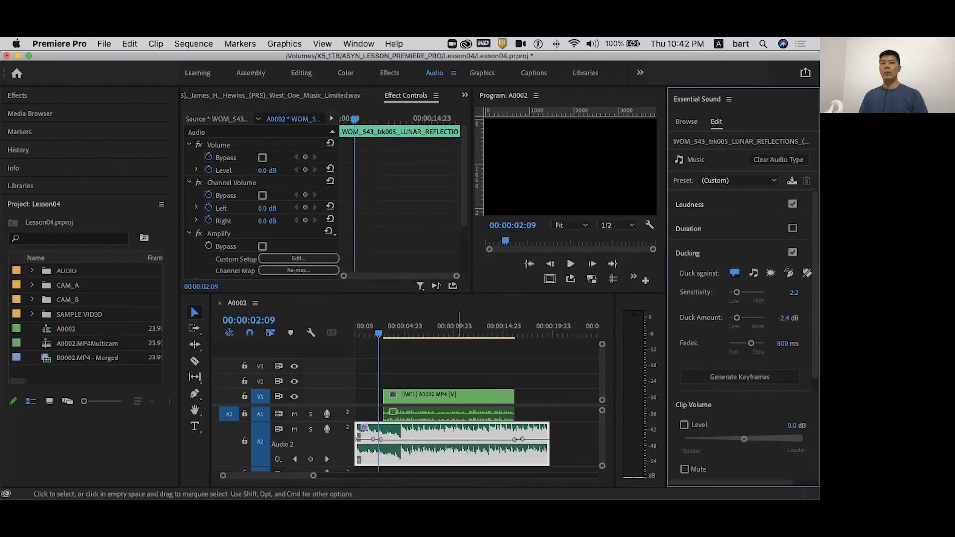
- Play the sequence from just before the dialogue begins to hear the ducked music
left_click_drag(380, 333, 371, 333)
key("space")
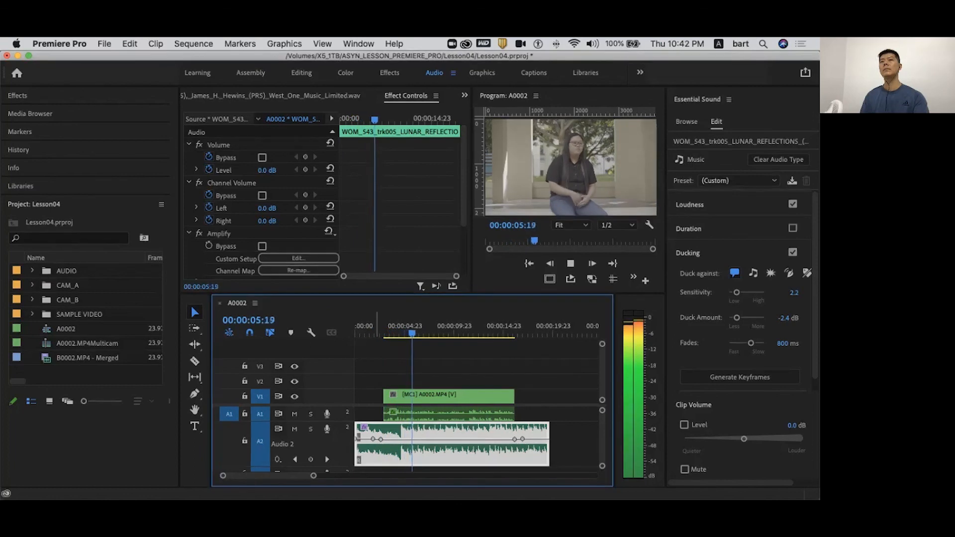
key("space")
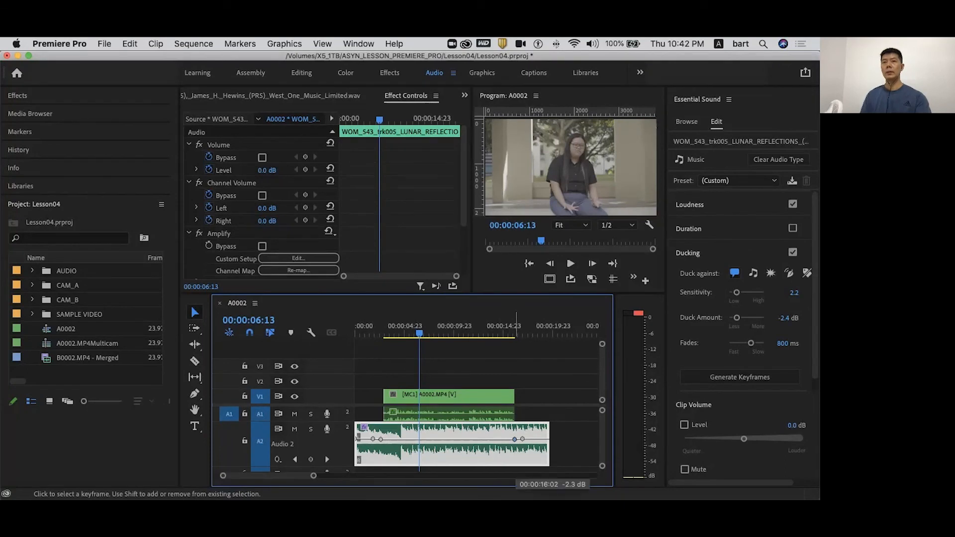
- Lower the inner ducking keyframes on the music clip slightly and replay the transition into the dialogue
left_click_drag(513, 440, 513, 442)
left_click(374, 332)
key("space")
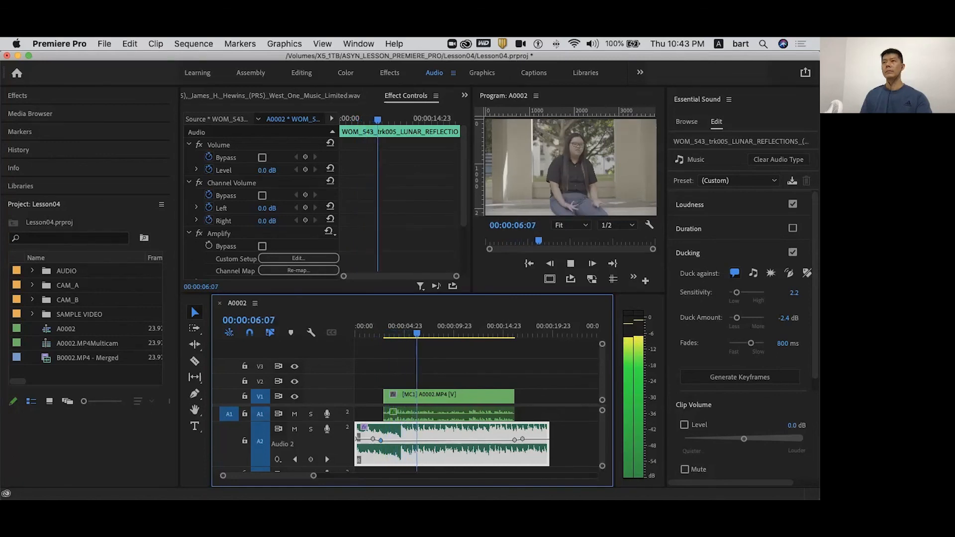
key("space")
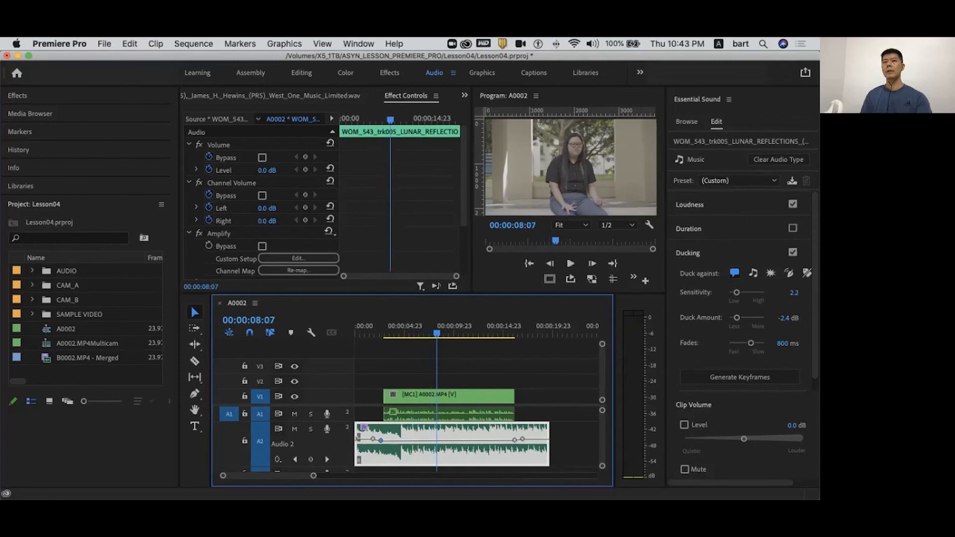